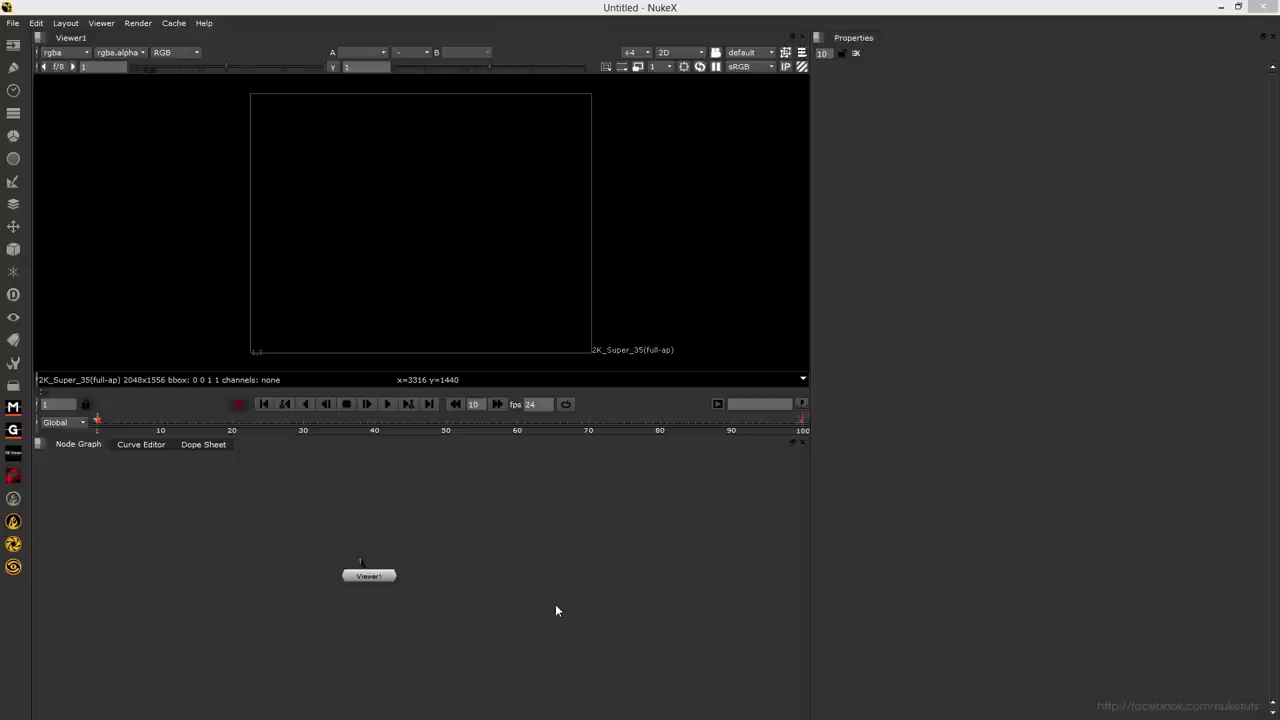
Browse for files to read in D:/Documents/maya/projects/RSU/Year 2/Spaceship.
{"action": "left_click", "coordinate": [232, 550]}
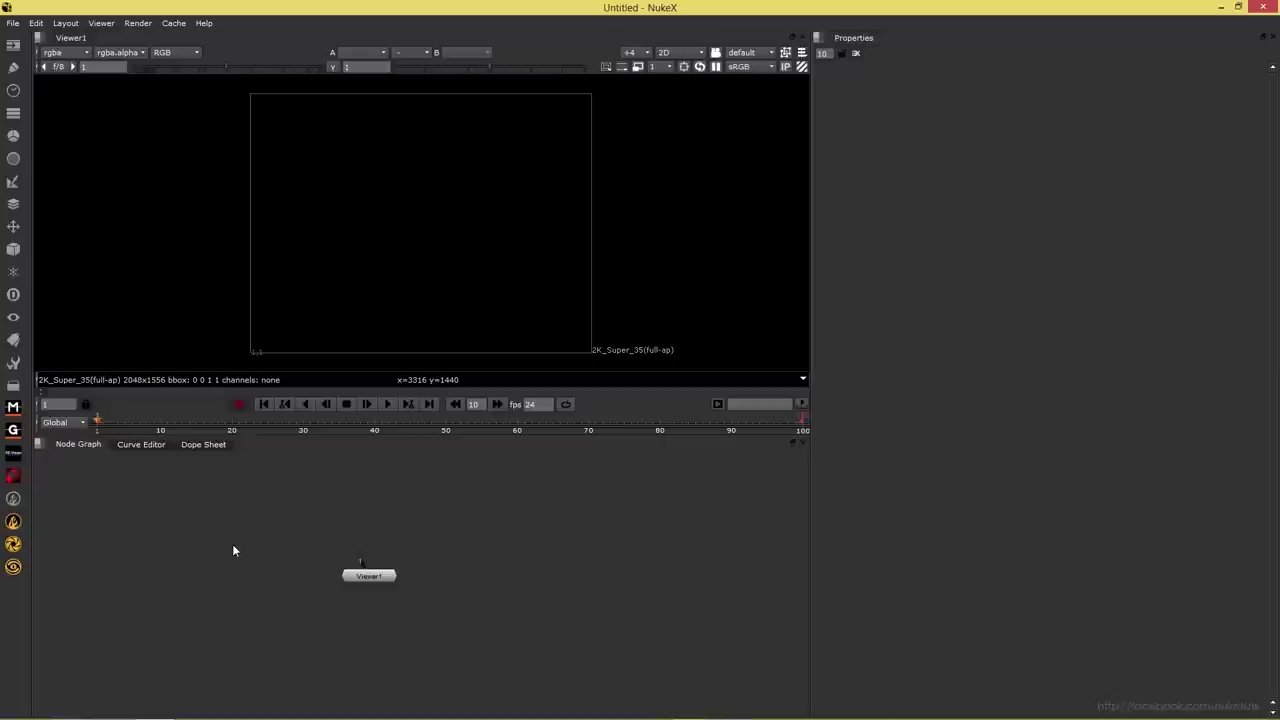
{"action": "key", "text": "r"}
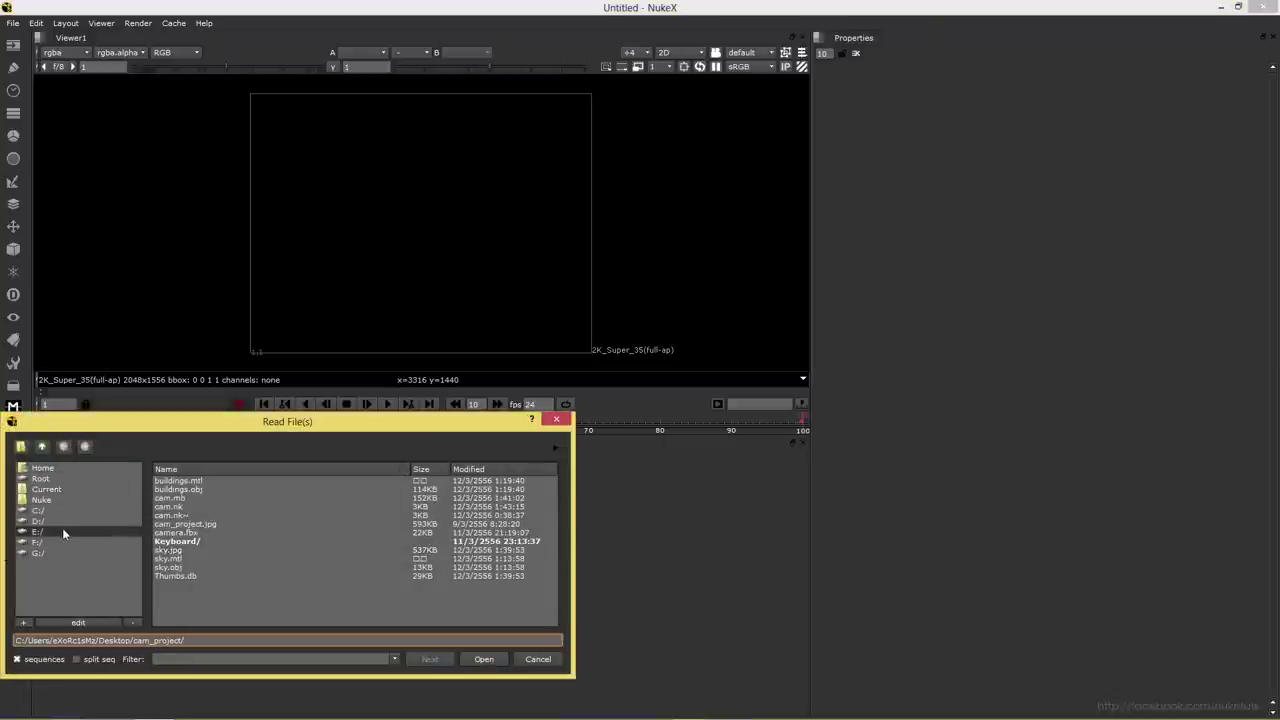
{"action": "left_click", "coordinate": [61, 522]}
{"action": "double_click", "coordinate": [185, 541]}
{"action": "scroll", "coordinate": [211, 566], "scroll_direction": "down", "scroll_amount": 5}
{"action": "scroll", "coordinate": [211, 566], "scroll_direction": "down", "scroll_amount": 3}
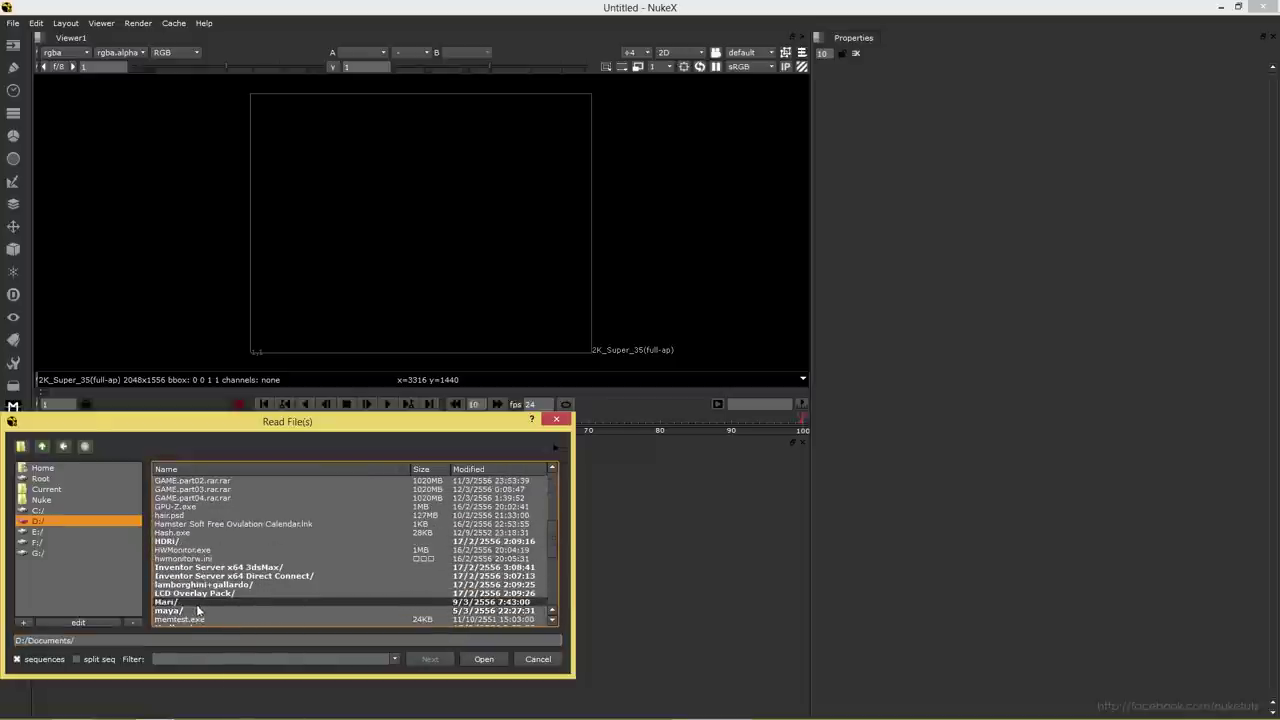
{"action": "double_click", "coordinate": [198, 607]}
{"action": "double_click", "coordinate": [201, 516]}
{"action": "double_click", "coordinate": [198, 504]}
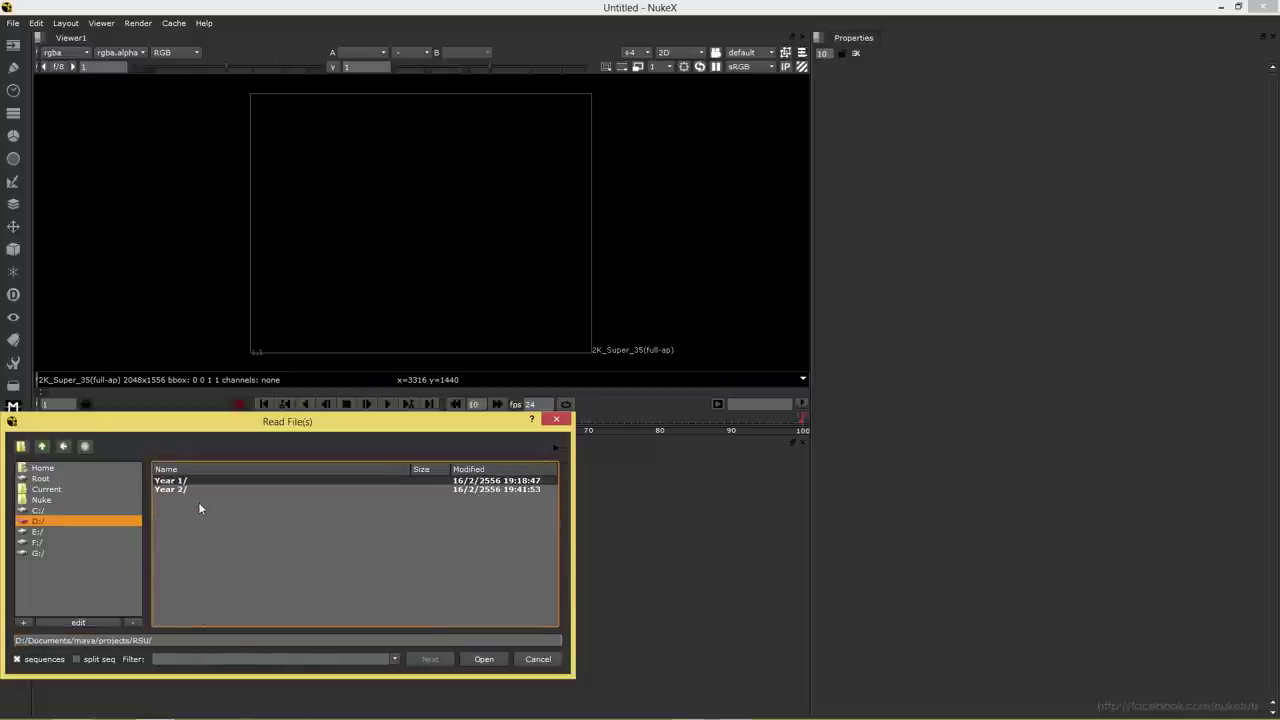
{"action": "double_click", "coordinate": [190, 490]}
{"action": "double_click", "coordinate": [195, 497]}
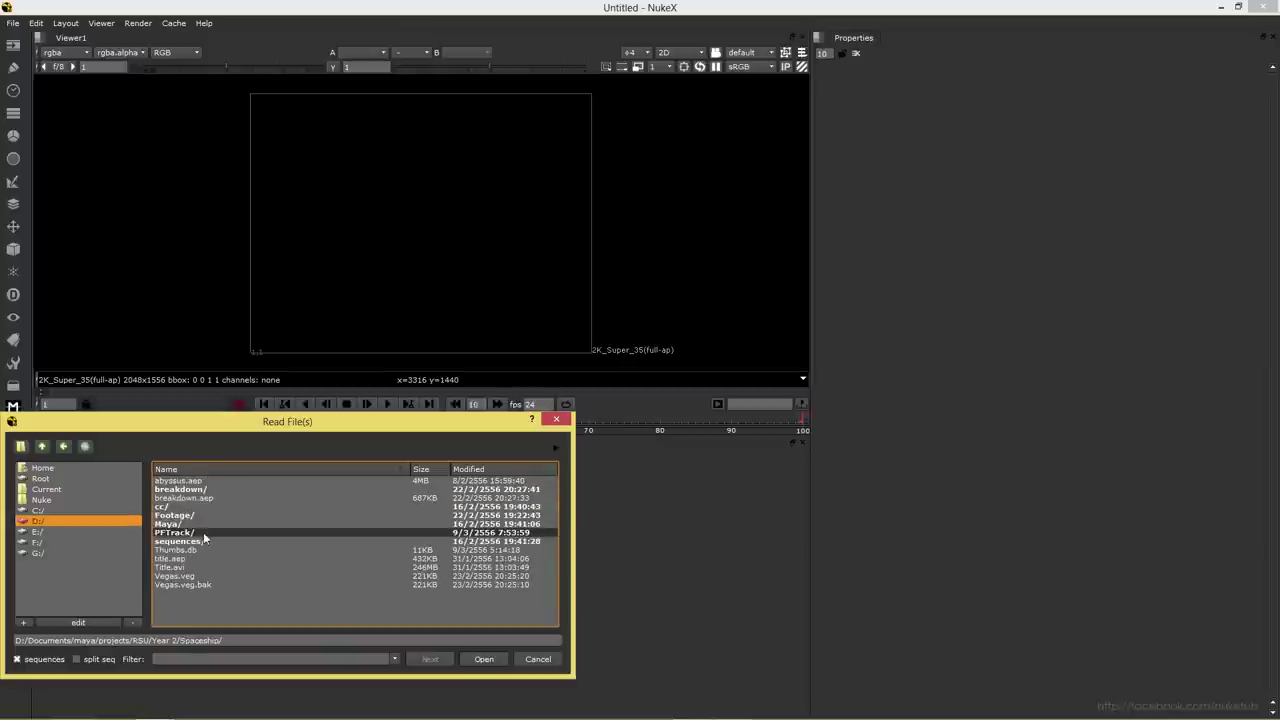
Import the four.####.jpg 0-178 footage from sequences/4 and place its Read node in the upper part of the node graph.
{"action": "double_click", "coordinate": [200, 541]}
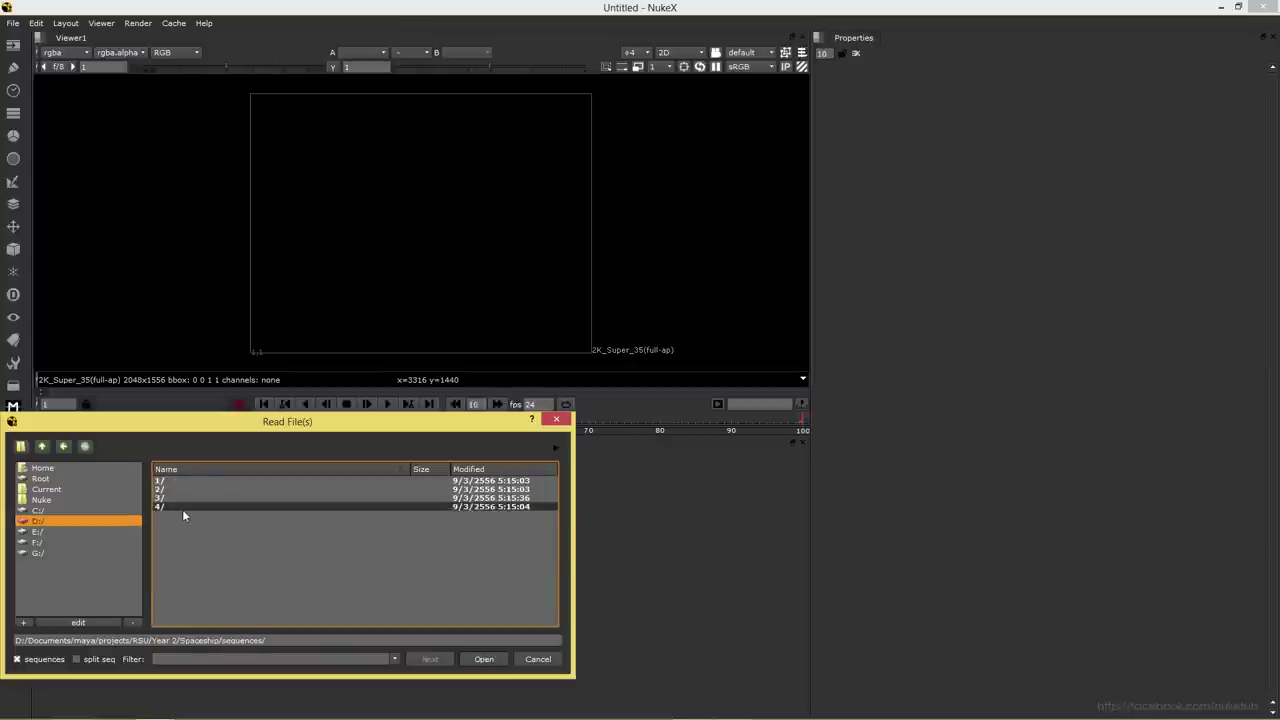
{"action": "double_click", "coordinate": [182, 509]}
{"action": "double_click", "coordinate": [183, 481]}
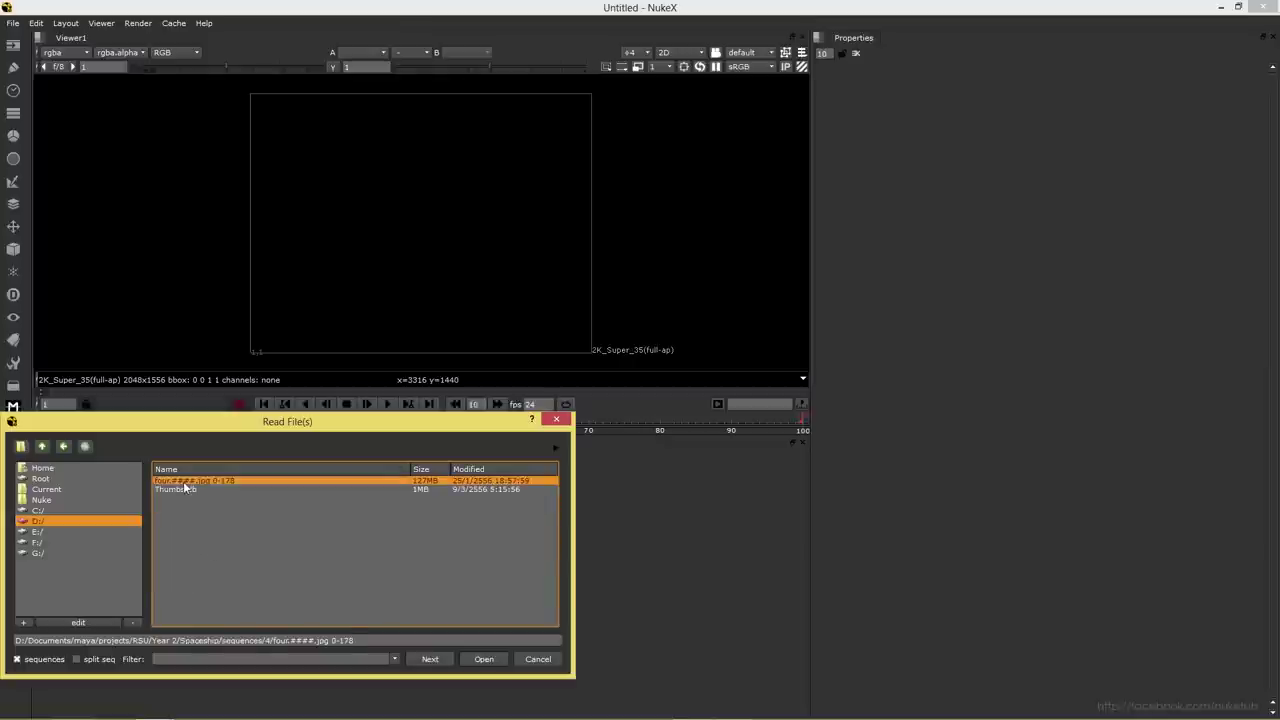
{"action": "left_click_drag", "start_coordinate": [245, 550], "coordinate": [250, 488]}
Import the four.####.png render sequence from the Spaceship project's Maya/images/4/master folder.
{"action": "key", "text": "r"}
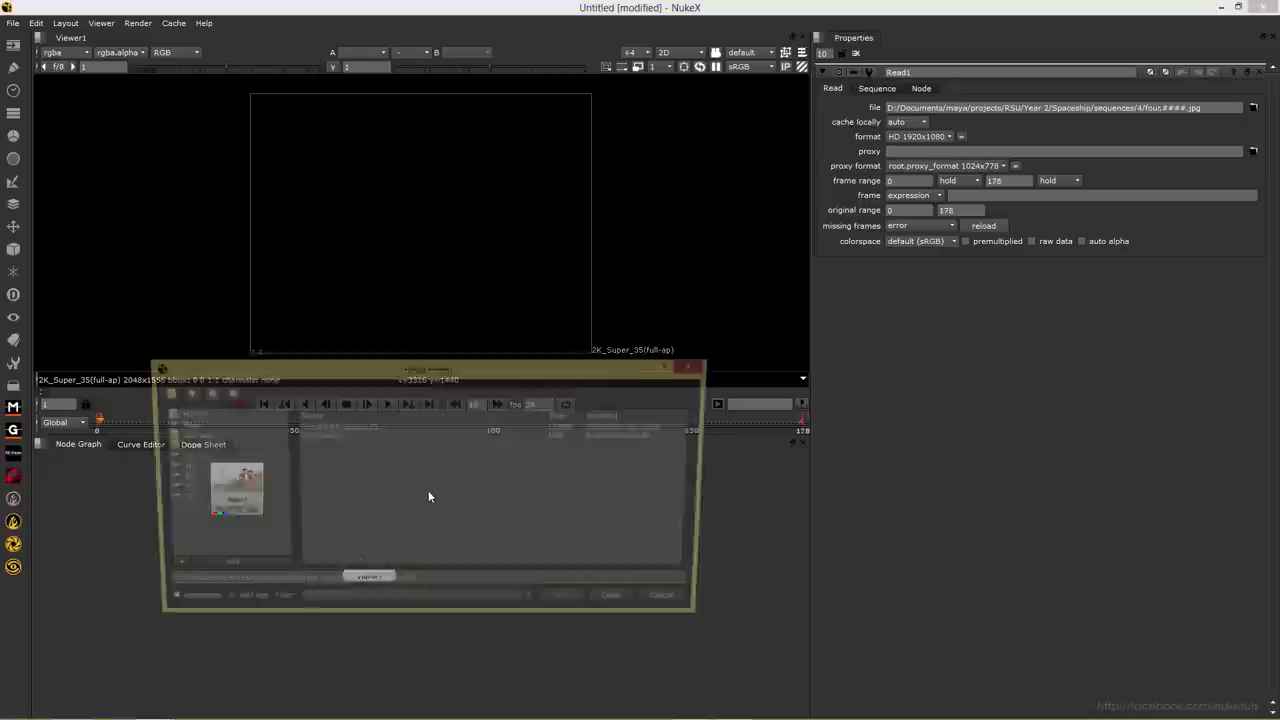
{"action": "left_click", "coordinate": [183, 393]}
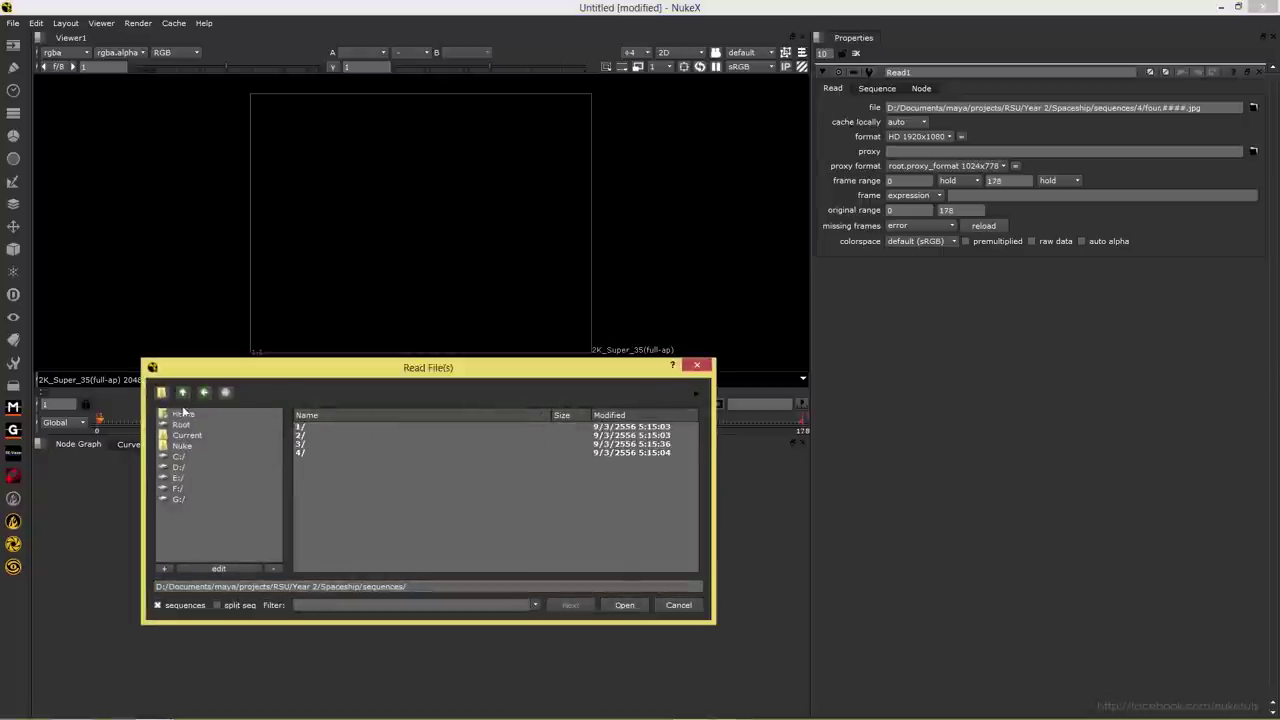
{"action": "left_click", "coordinate": [182, 392]}
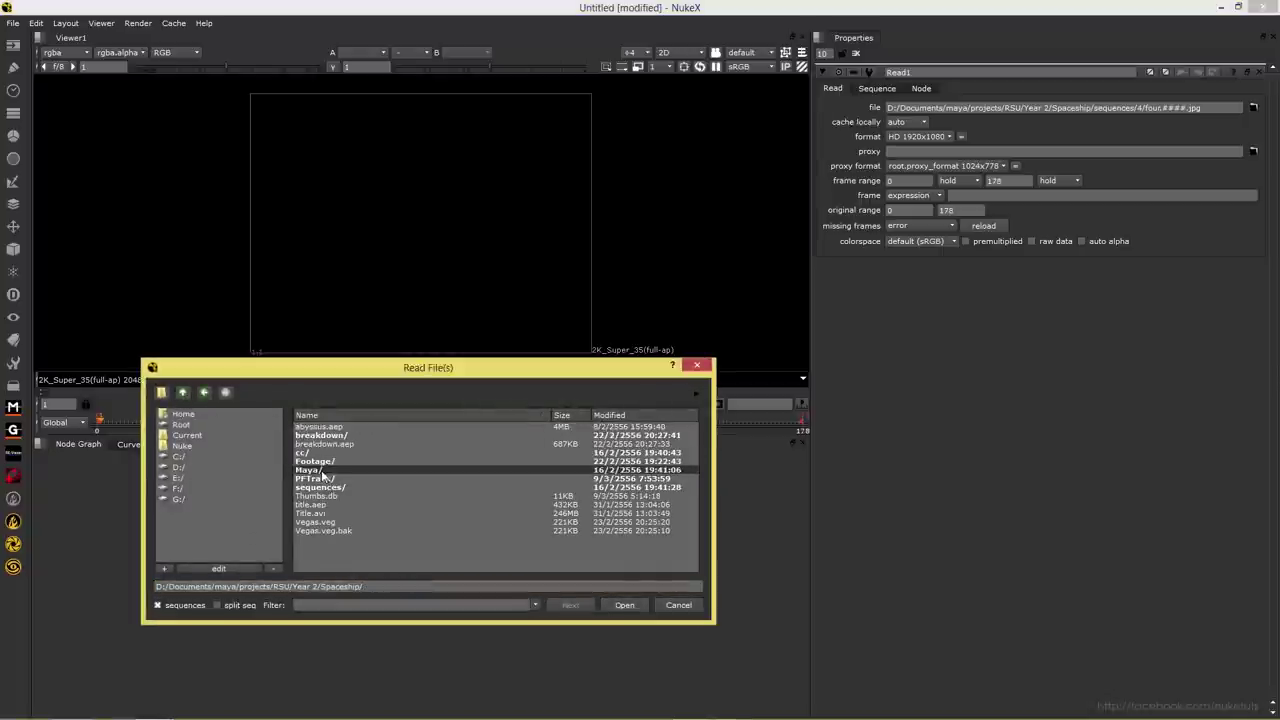
{"action": "double_click", "coordinate": [318, 470]}
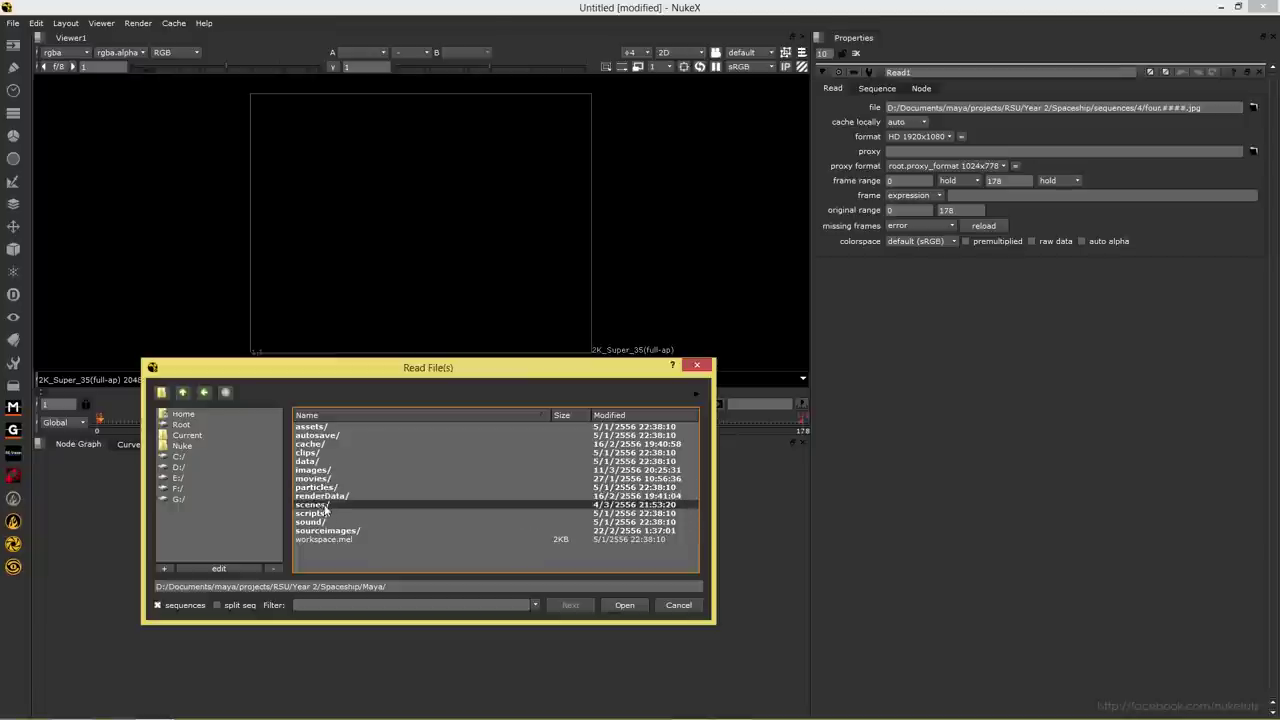
{"action": "double_click", "coordinate": [318, 506]}
{"action": "left_click", "coordinate": [186, 394]}
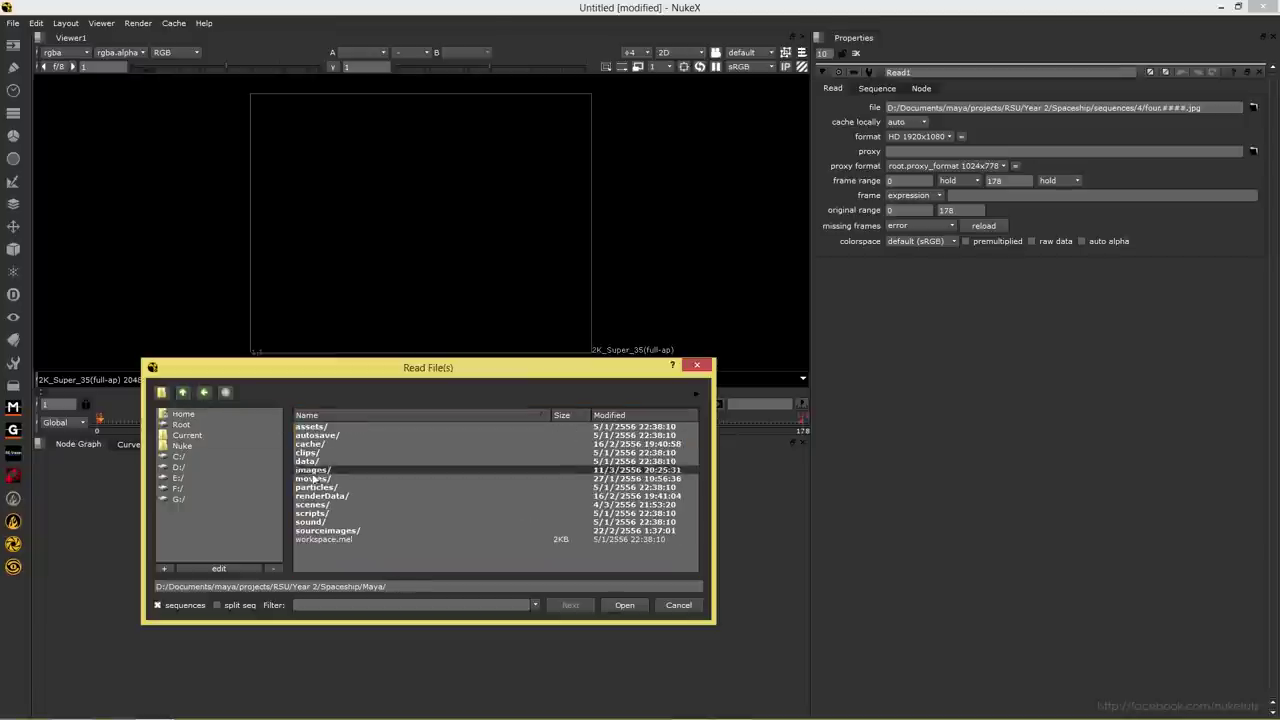
{"action": "left_click", "coordinate": [318, 478]}
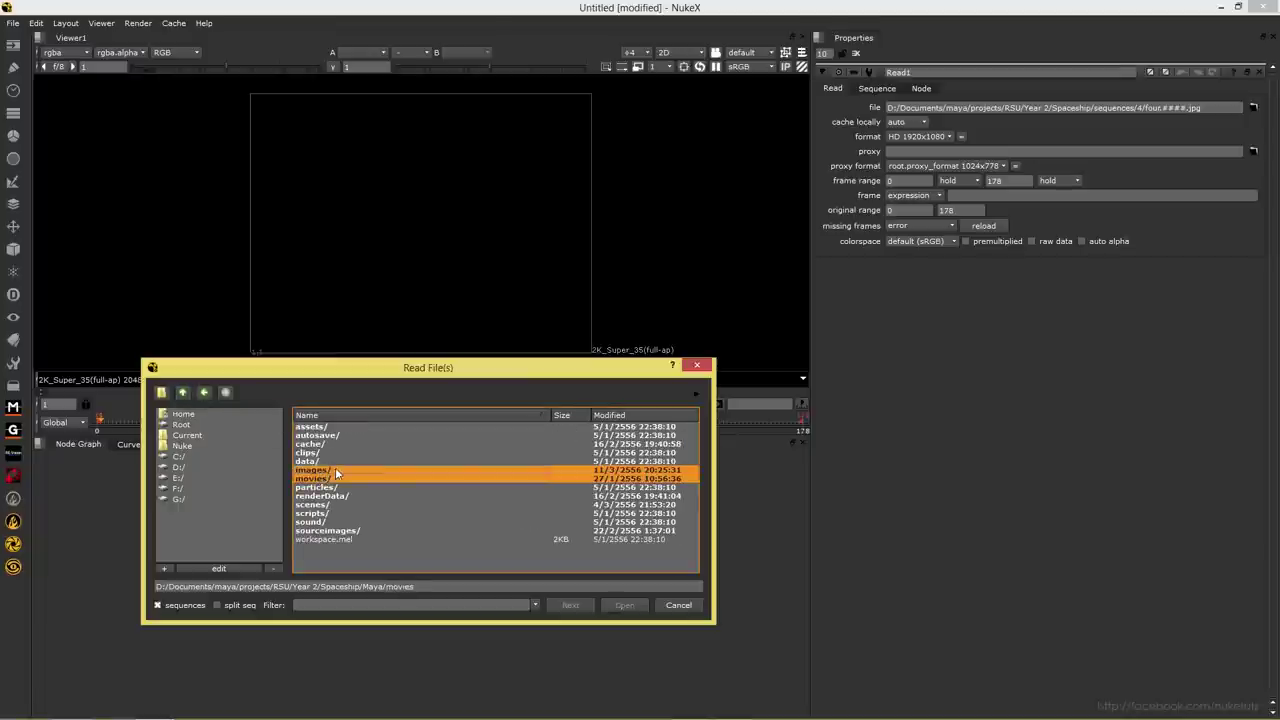
{"action": "double_click", "coordinate": [322, 470]}
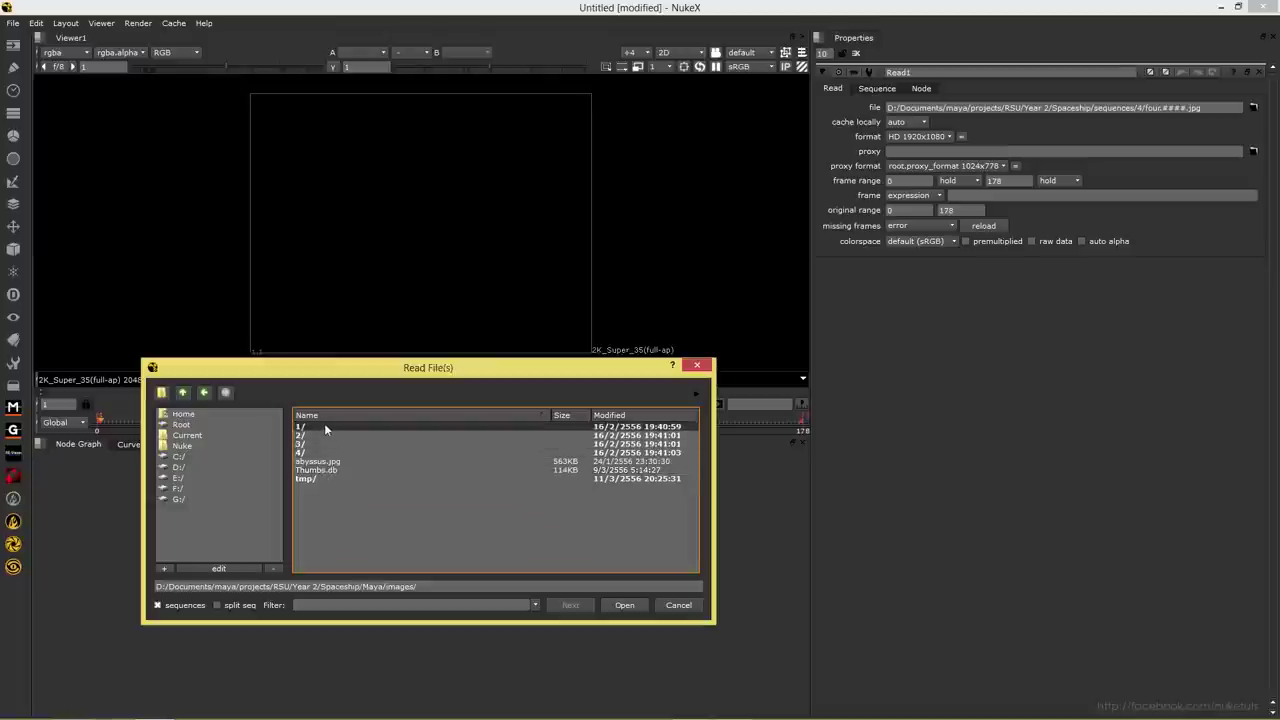
{"action": "left_click", "coordinate": [318, 462]}
{"action": "double_click", "coordinate": [312, 452]}
{"action": "double_click", "coordinate": [313, 435]}
{"action": "double_click", "coordinate": [322, 427]}
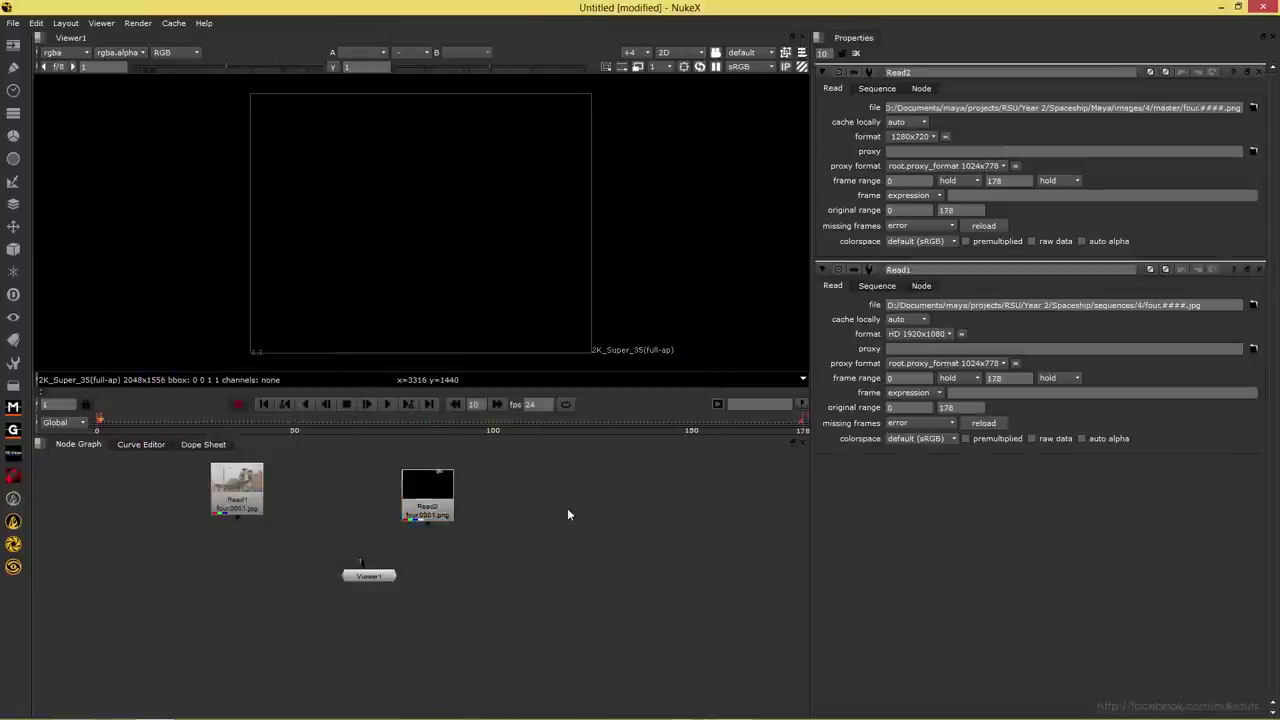
Import the four.####.png ambient occlusion sequence from Maya/images/4/ao and place its node beside the master render.
{"action": "key", "text": "r"}
{"action": "left_click", "coordinate": [323, 410]}
{"action": "double_click", "coordinate": [438, 446]}
{"action": "left_click", "coordinate": [439, 446]}
{"action": "double_click", "coordinate": [440, 446]}
{"action": "left_click_drag", "start_coordinate": [566, 512], "coordinate": [557, 511]}
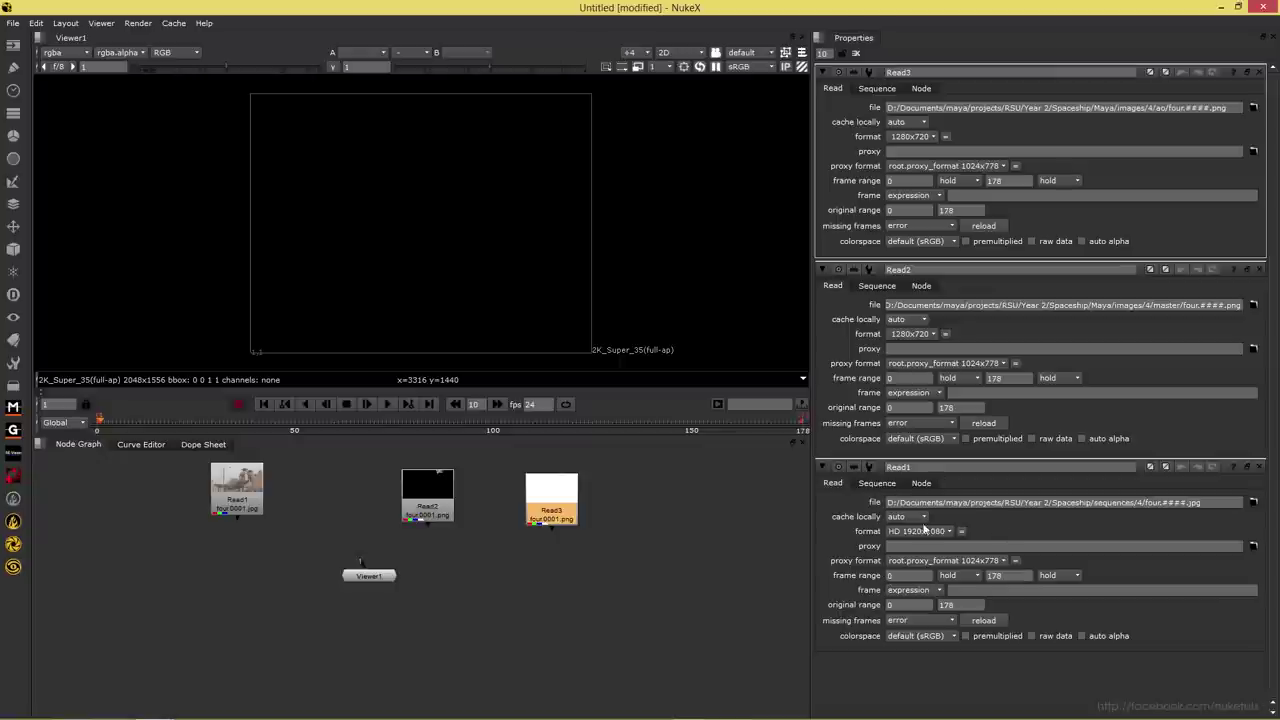
Examine the image formats in the Read1 footage and Read2 master render properties.
{"action": "double_click", "coordinate": [905, 467]}
{"action": "left_click_drag", "start_coordinate": [256, 510], "coordinate": [286, 522]}
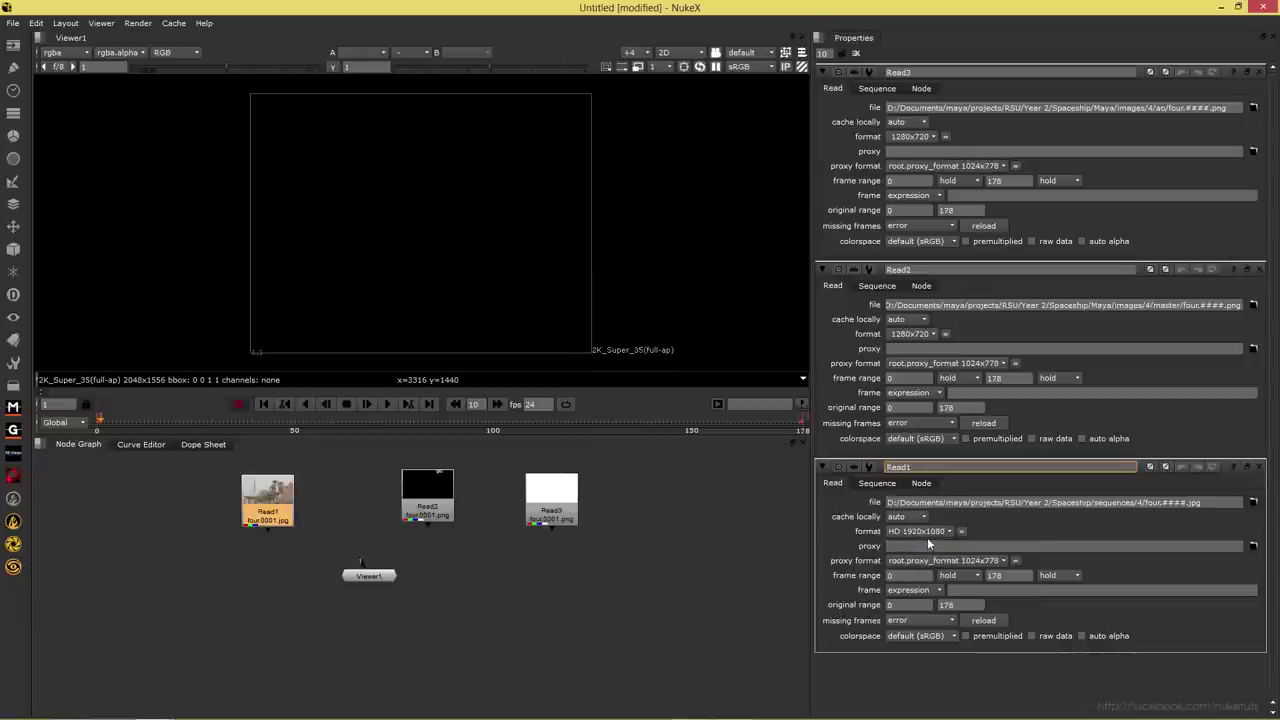
{"action": "left_click", "coordinate": [427, 500]}
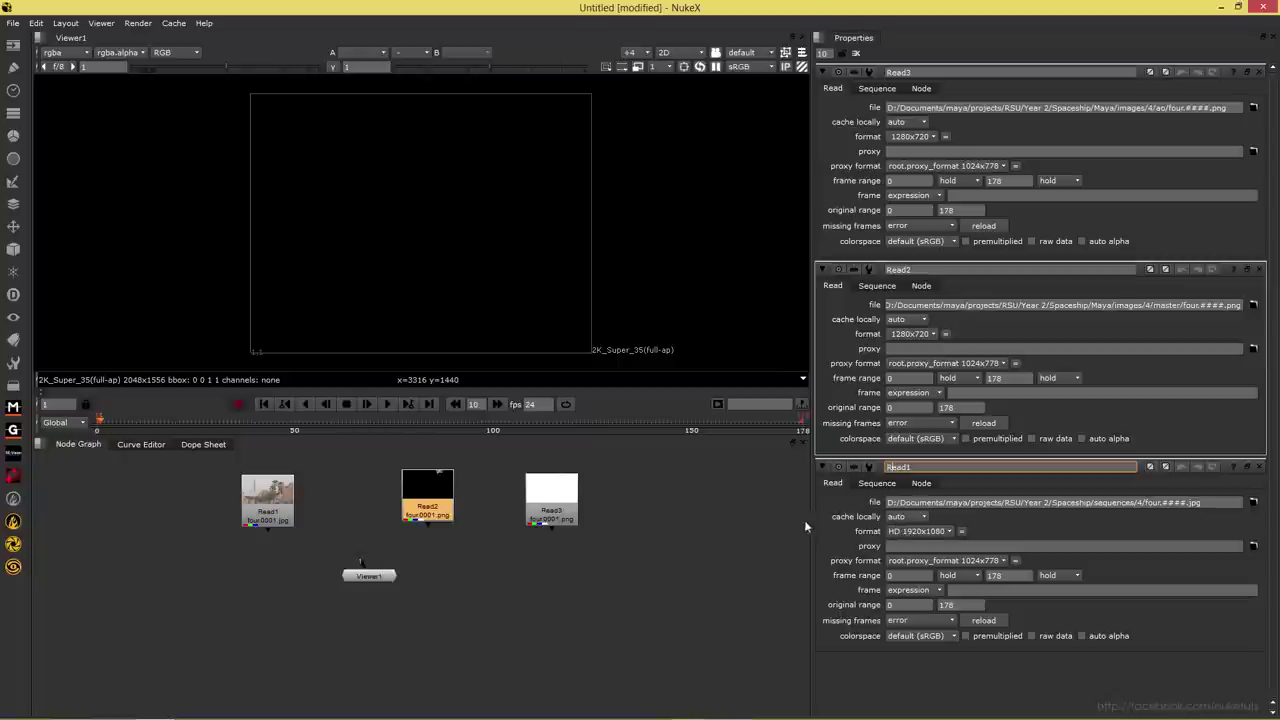
{"action": "left_click", "coordinate": [659, 548]}
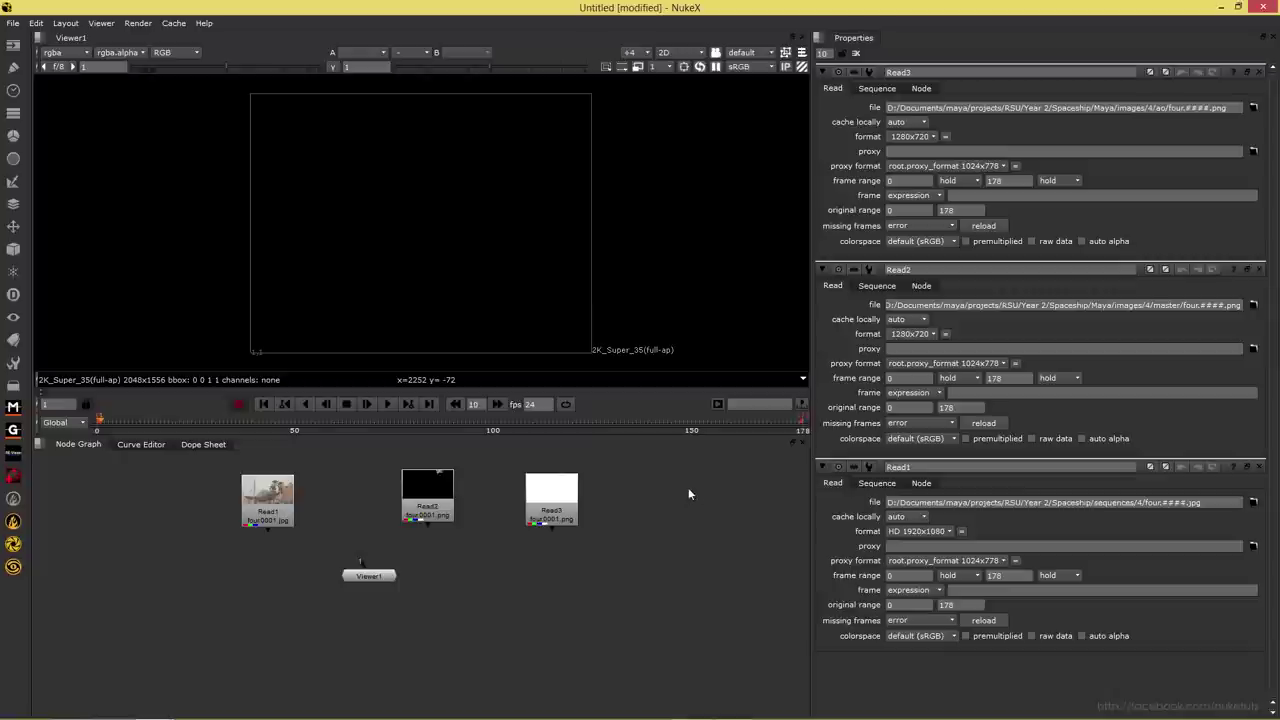
Set the project and viewer frame rate to 25 and the full size format to 1280x720, closing all property panels.
{"action": "key", "text": "s"}
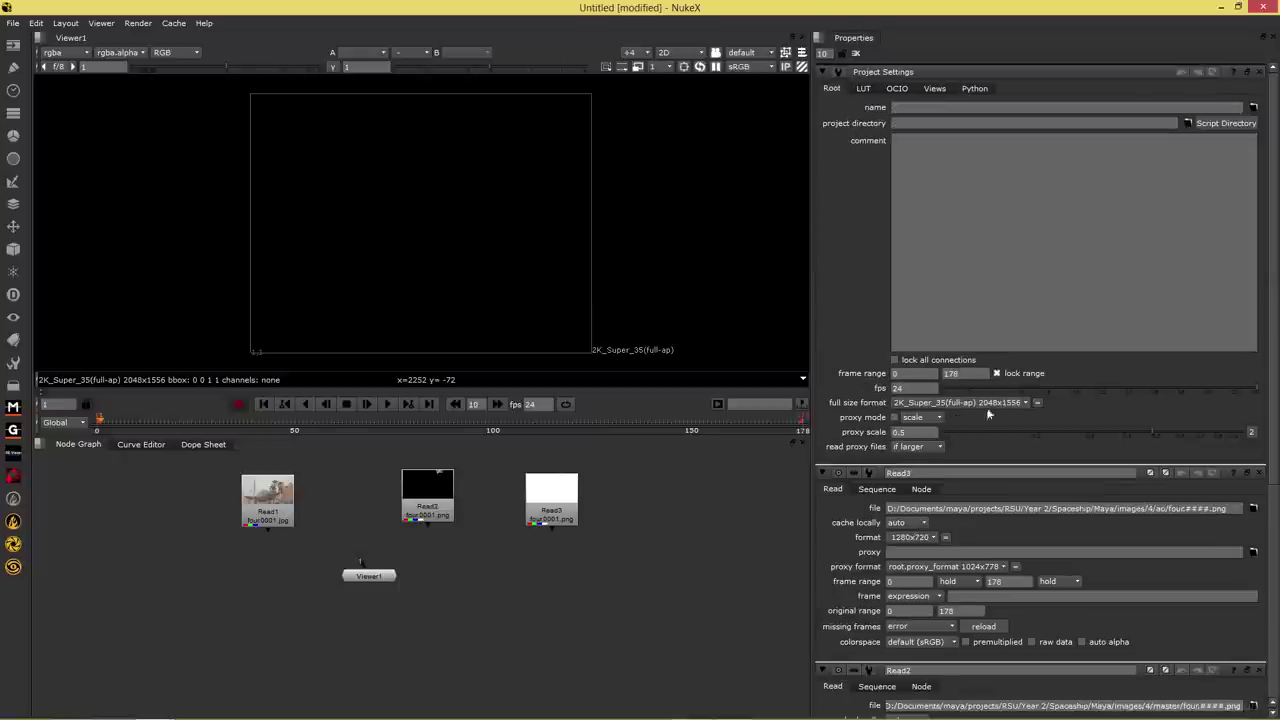
{"action": "left_click_drag", "start_coordinate": [918, 388], "coordinate": [856, 388]}
{"action": "type", "text": "25"}
{"action": "left_click", "coordinate": [532, 406]}
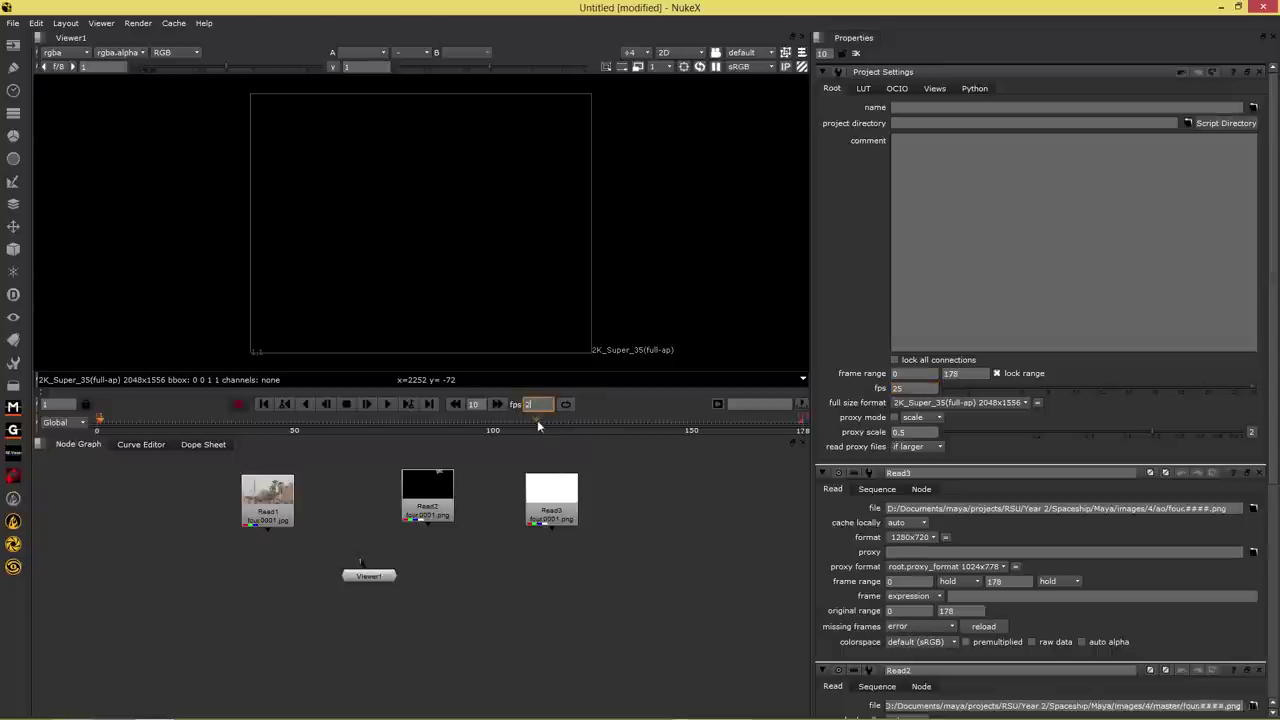
{"action": "left_click", "coordinate": [949, 404]}
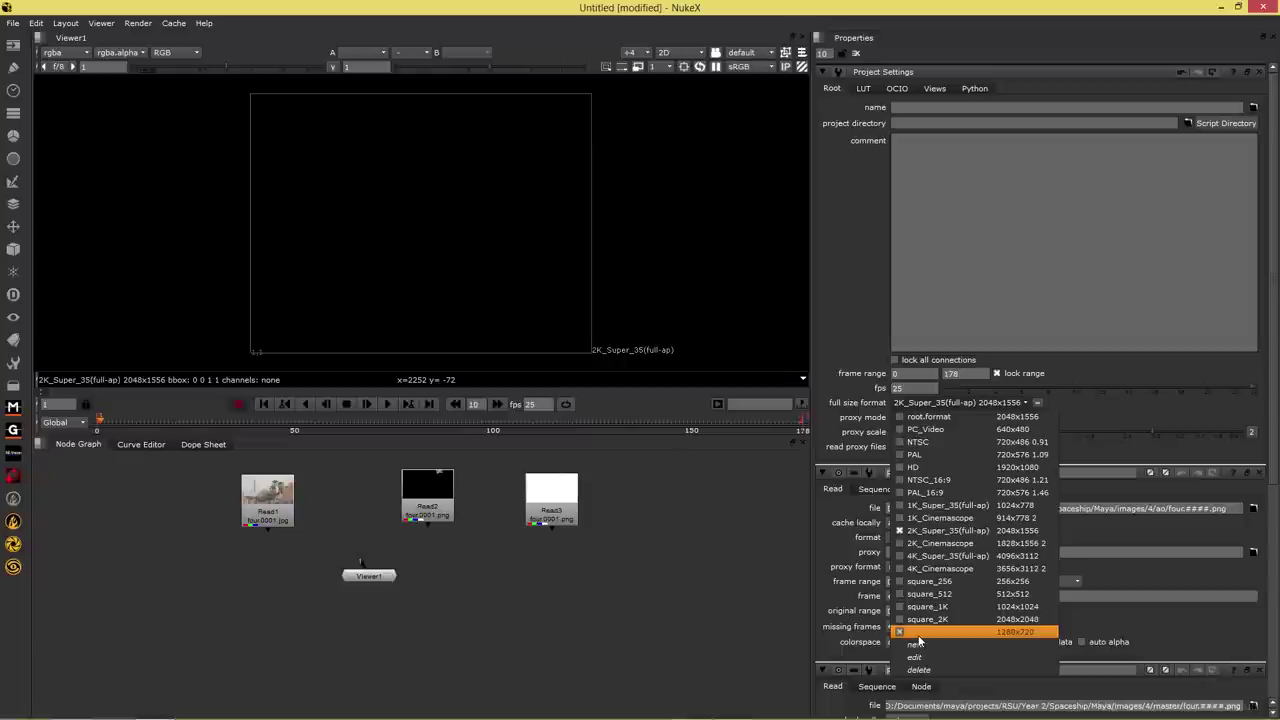
{"action": "left_click", "coordinate": [918, 634]}
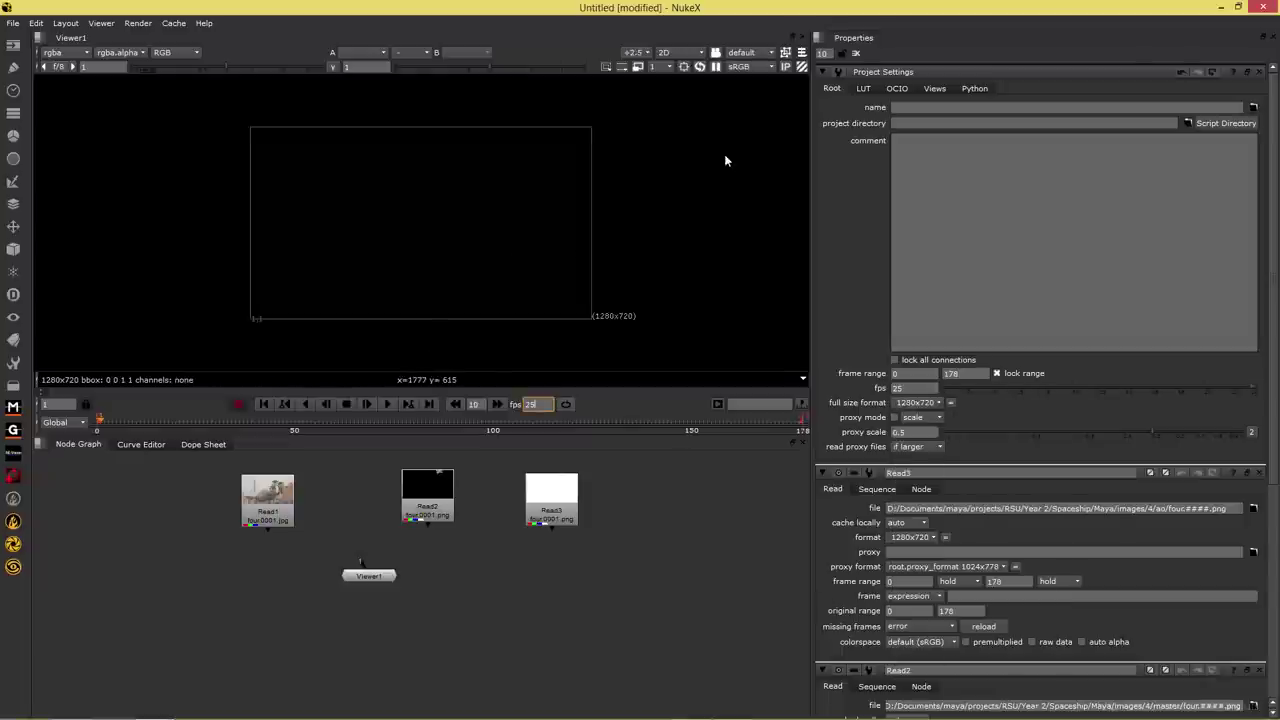
{"action": "left_click", "coordinate": [856, 54]}
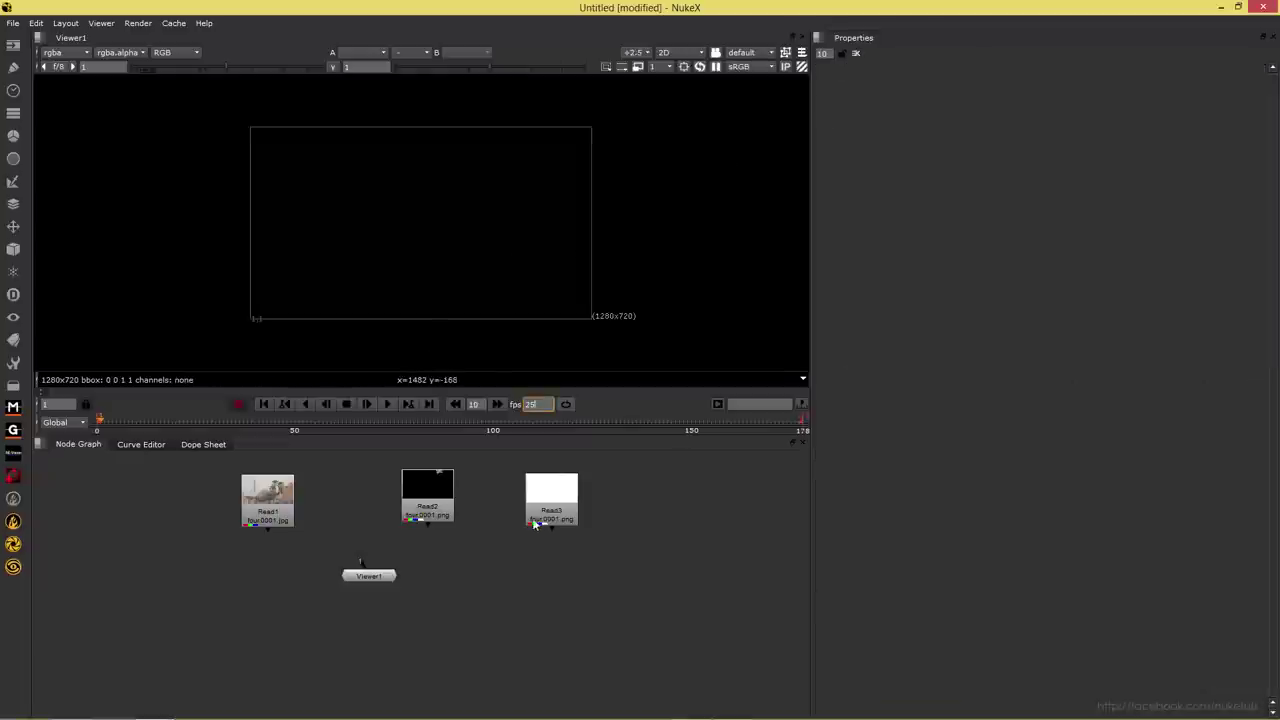
Rearrange the render and Viewer nodes, and connect the Read2 master render to Viewer1.
{"action": "left_click_drag", "start_coordinate": [432, 500], "coordinate": [456, 496]}
{"action": "left_click_drag", "start_coordinate": [390, 580], "coordinate": [390, 640]}
{"action": "left_click_drag", "start_coordinate": [548, 512], "coordinate": [544, 508]}
{"action": "left_click", "coordinate": [452, 508]}
{"action": "left_click_drag", "start_coordinate": [452, 516], "coordinate": [372, 630]}
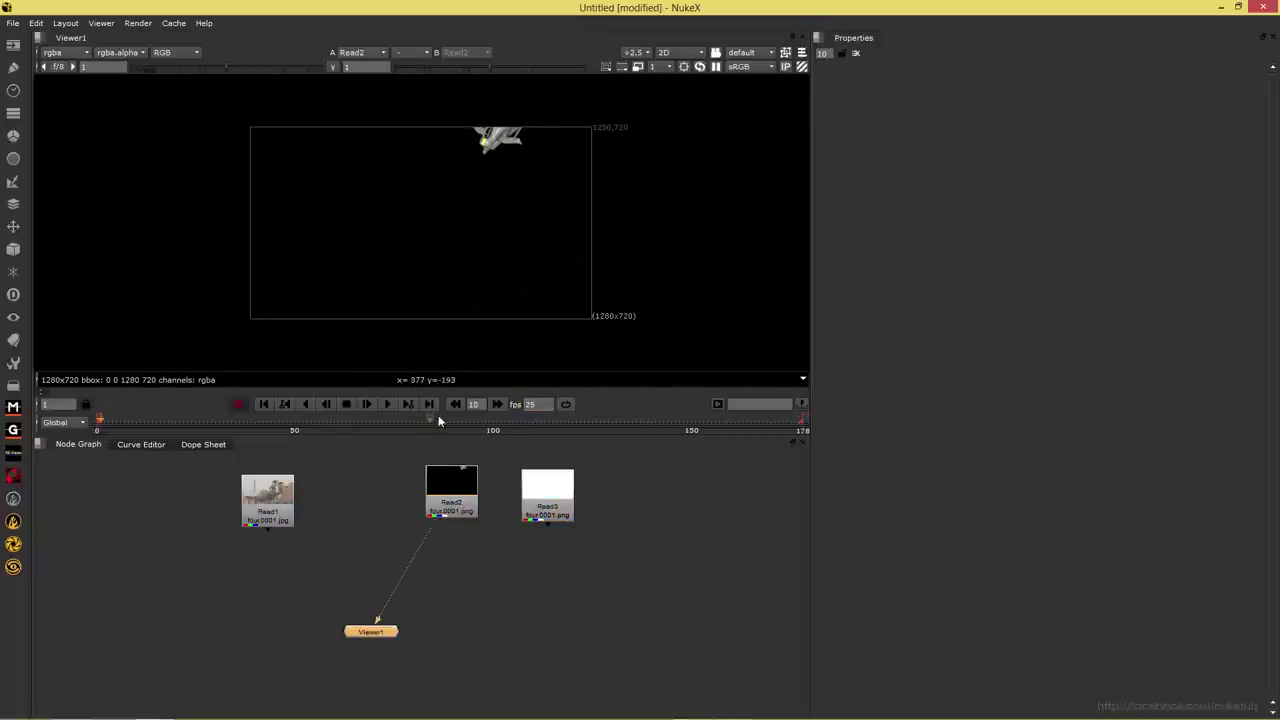
Compare the Read3 ambient occlusion pass with the Read2 master render in the viewer.
{"action": "left_click", "coordinate": [552, 512]}
{"action": "key", "text": "1"}
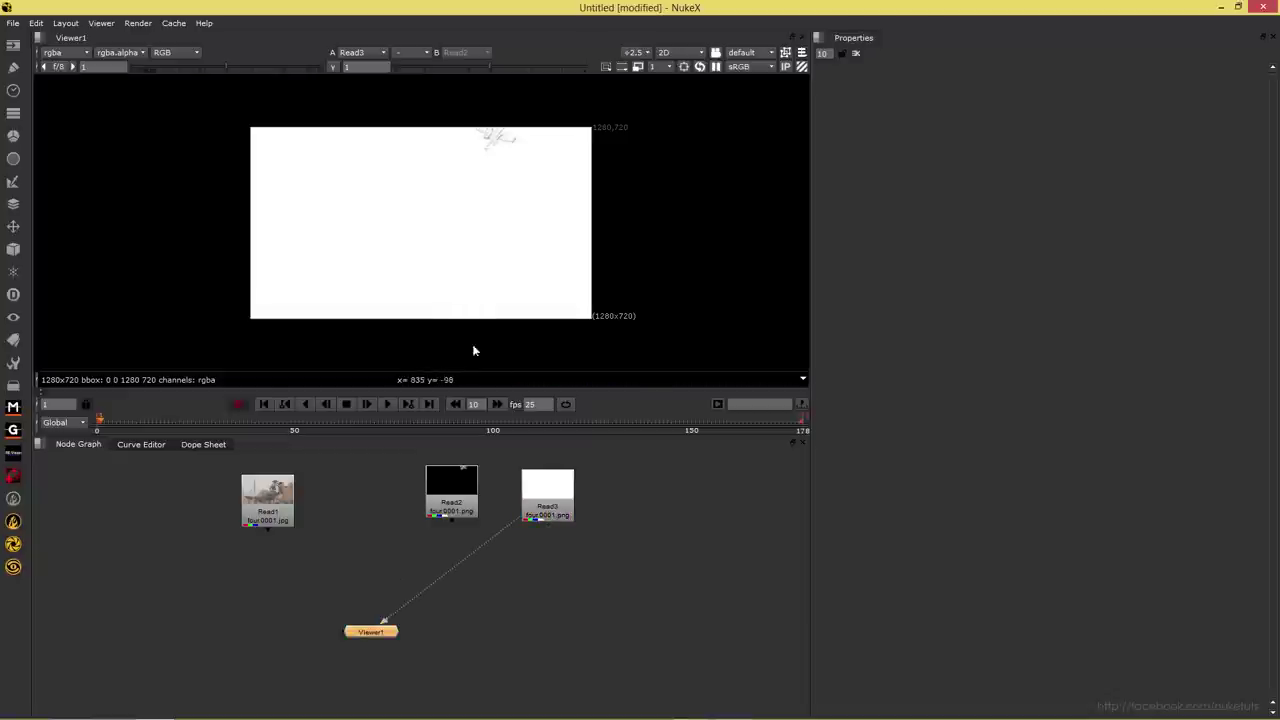
{"action": "left_click", "coordinate": [462, 508]}
{"action": "key", "text": "1"}
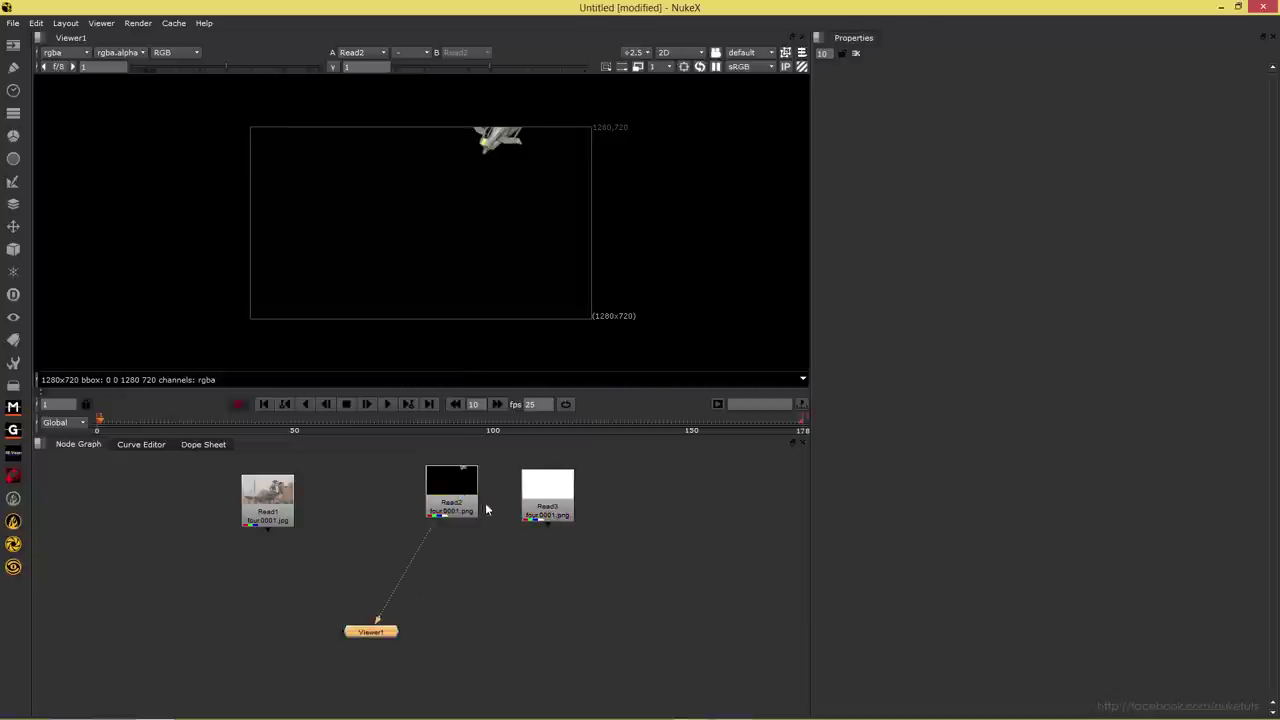
Shift Read2 slightly away from Read3 and add a Merge node beneath them.
{"action": "left_click", "coordinate": [540, 500]}
{"action": "left_click_drag", "start_coordinate": [463, 495], "coordinate": [455, 501]}
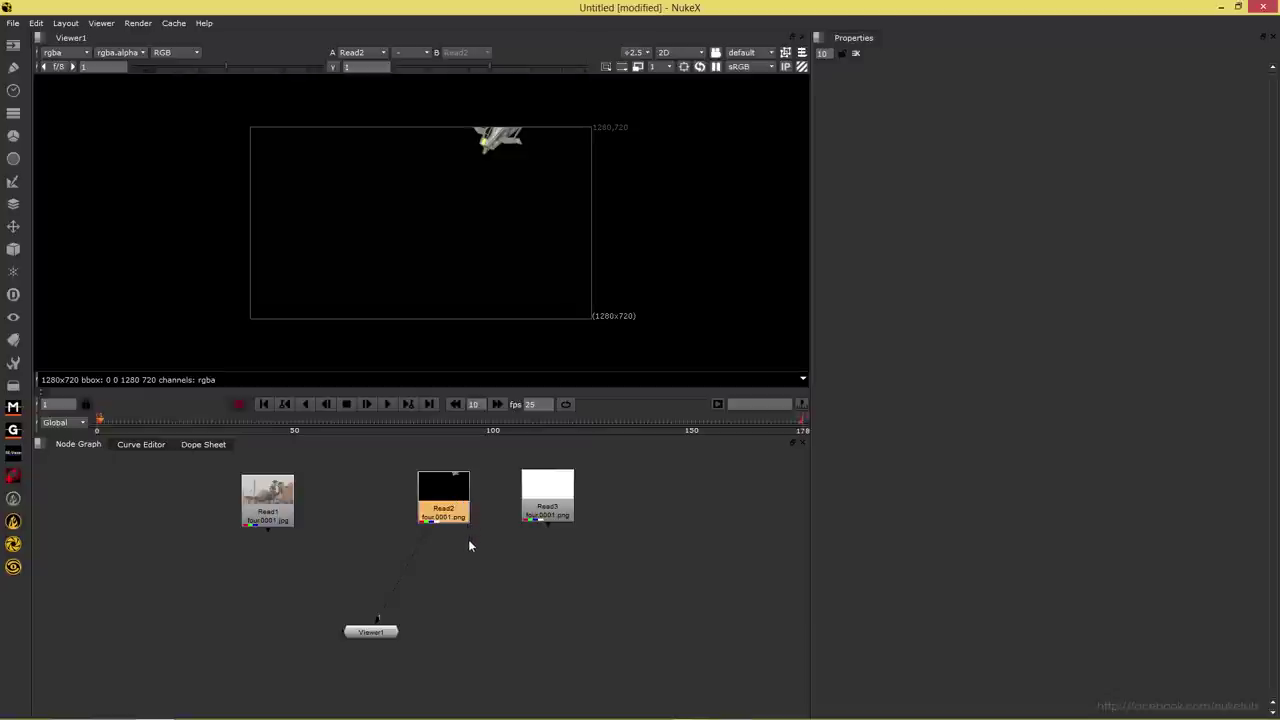
{"action": "key", "text": "m"}
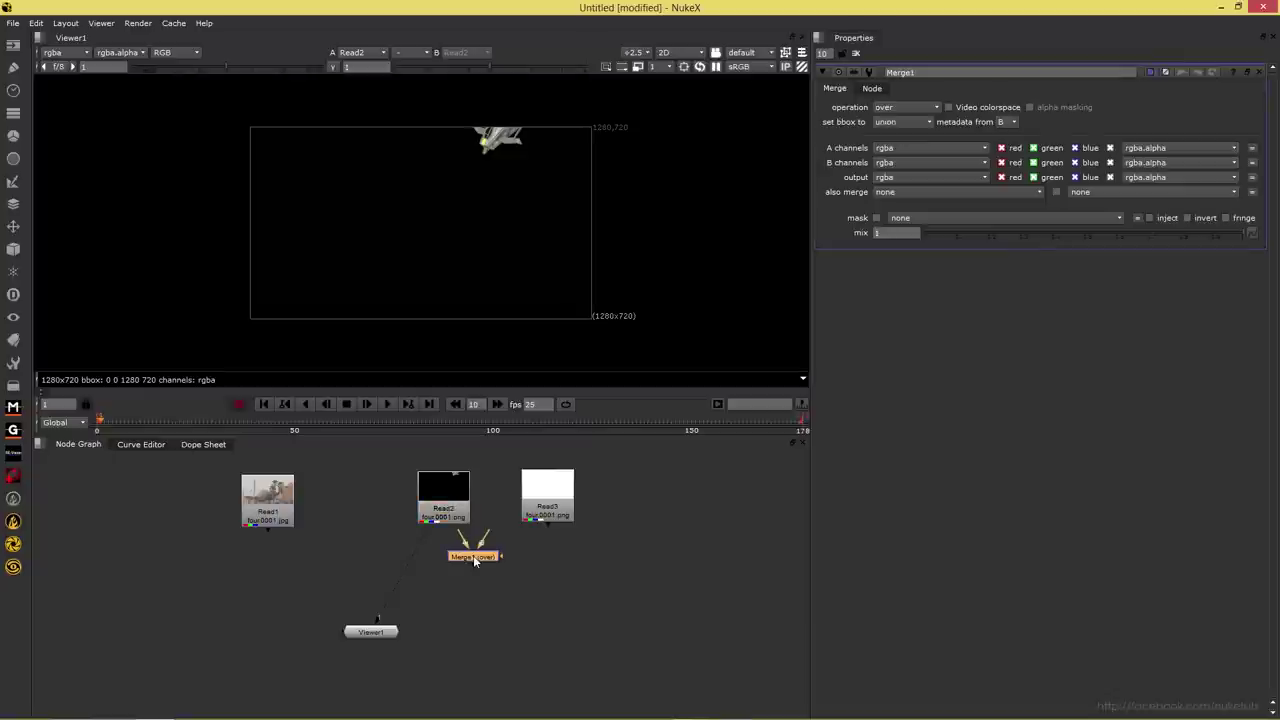
{"action": "key", "text": "Tab"}
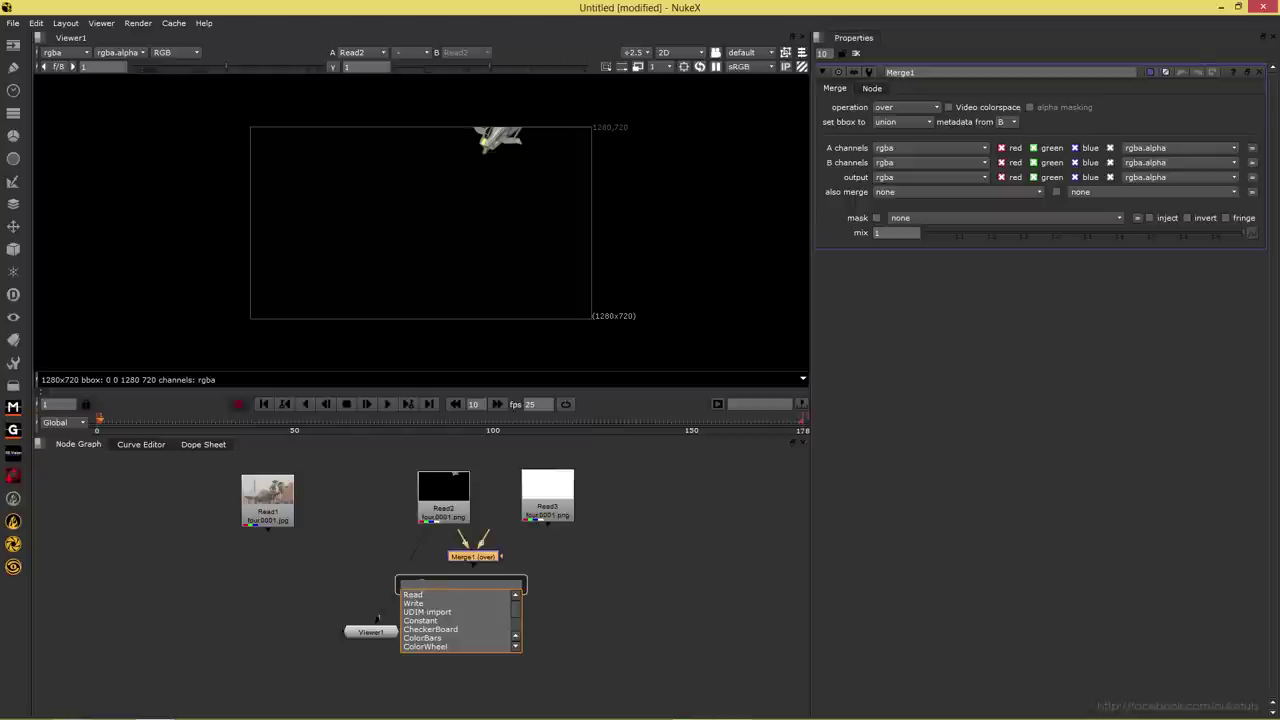
{"action": "type", "text": "me"}
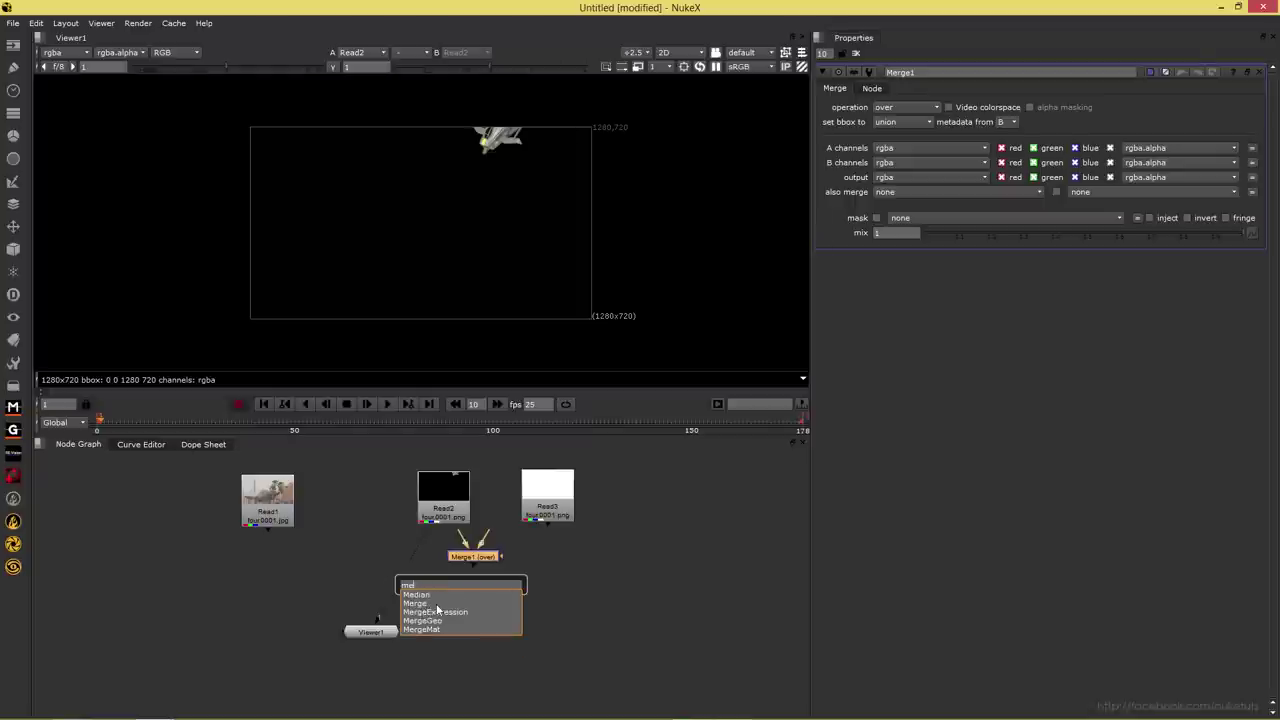
{"action": "type", "text": "r"}
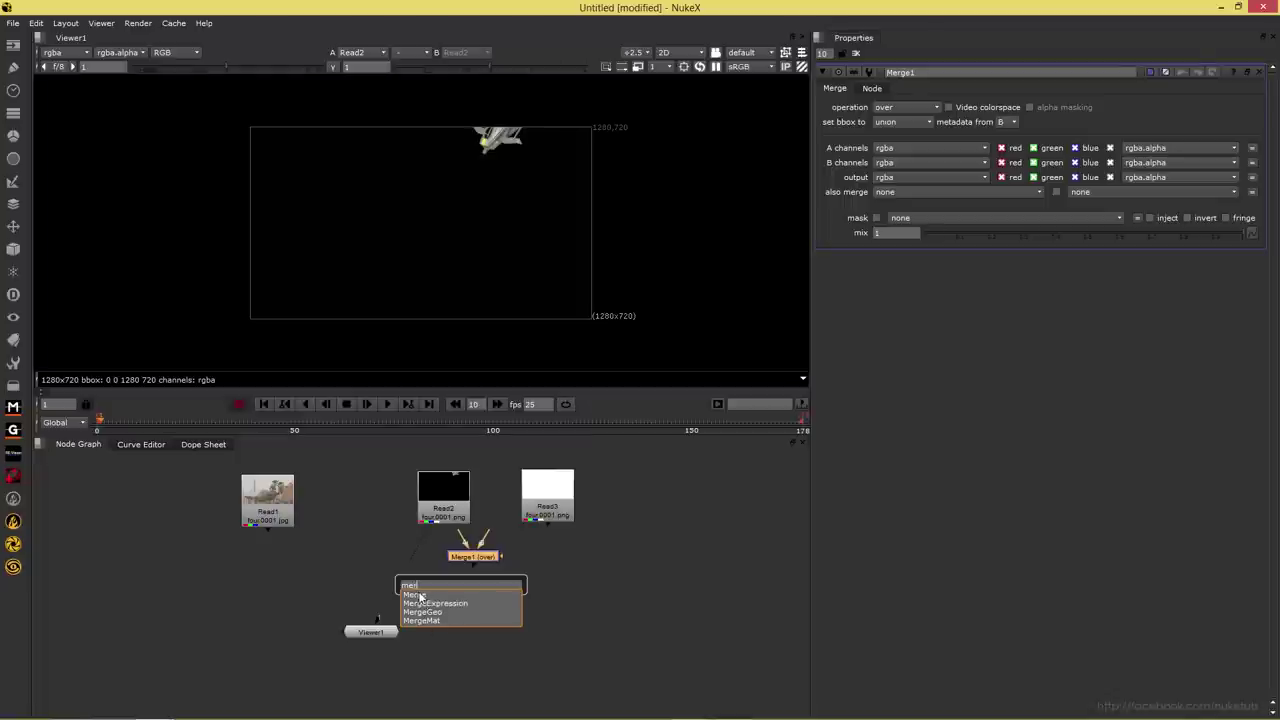
{"action": "key", "text": "BackSpace"}
{"action": "key", "text": "BackSpace"}
{"action": "key", "text": "BackSpace"}
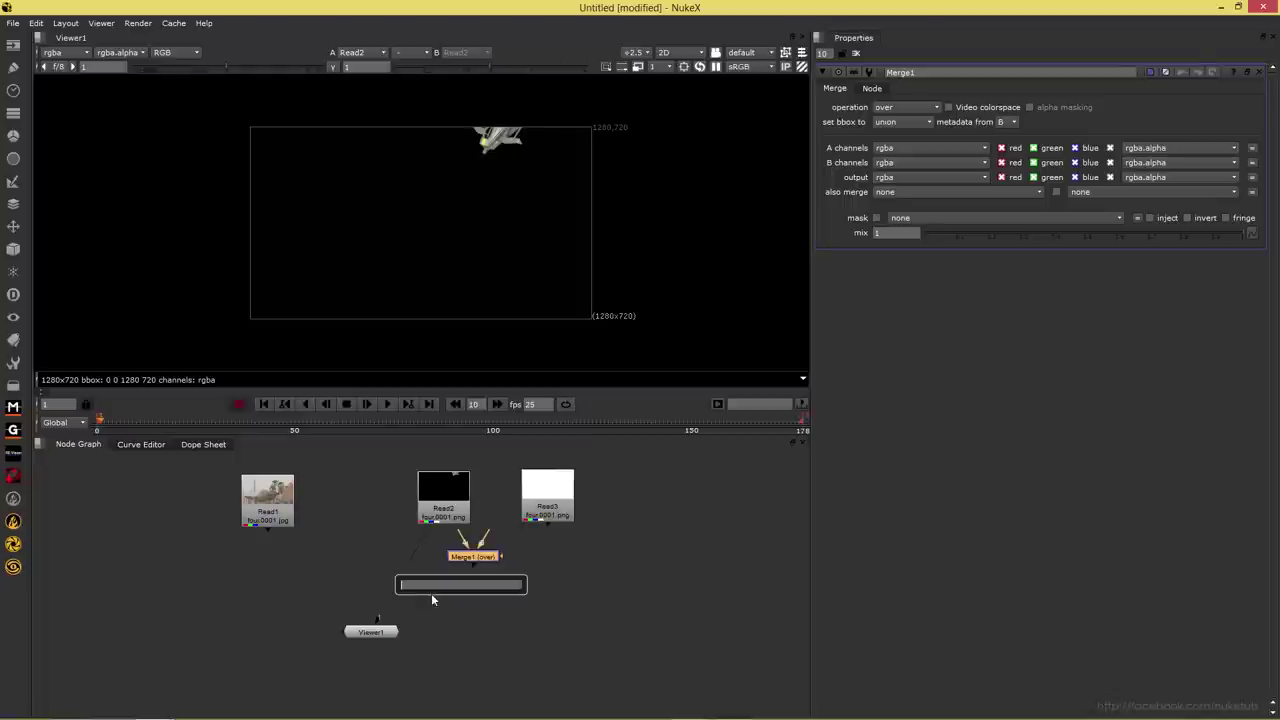
{"action": "left_click", "coordinate": [462, 557]}
Move the Merge1 node further down below the Read2 and Read3 nodes.
{"action": "left_click", "coordinate": [483, 560]}
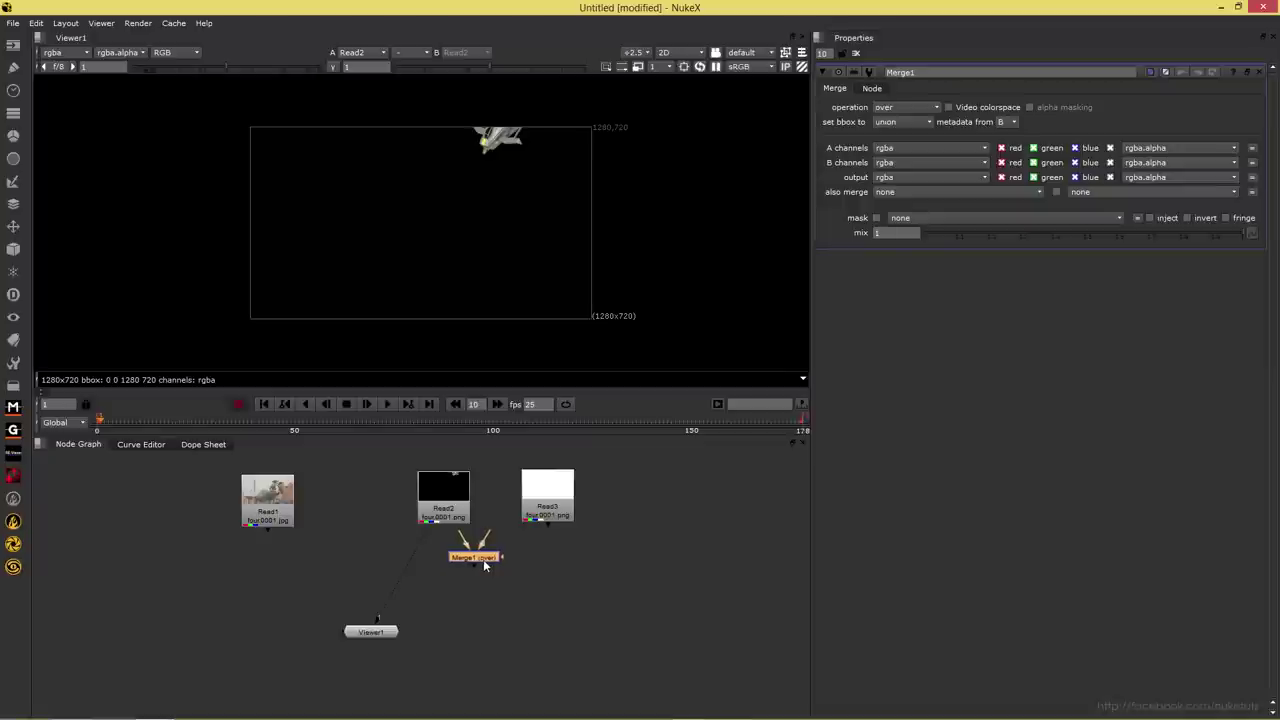
{"action": "left_click_drag", "start_coordinate": [483, 563], "coordinate": [483, 597]}
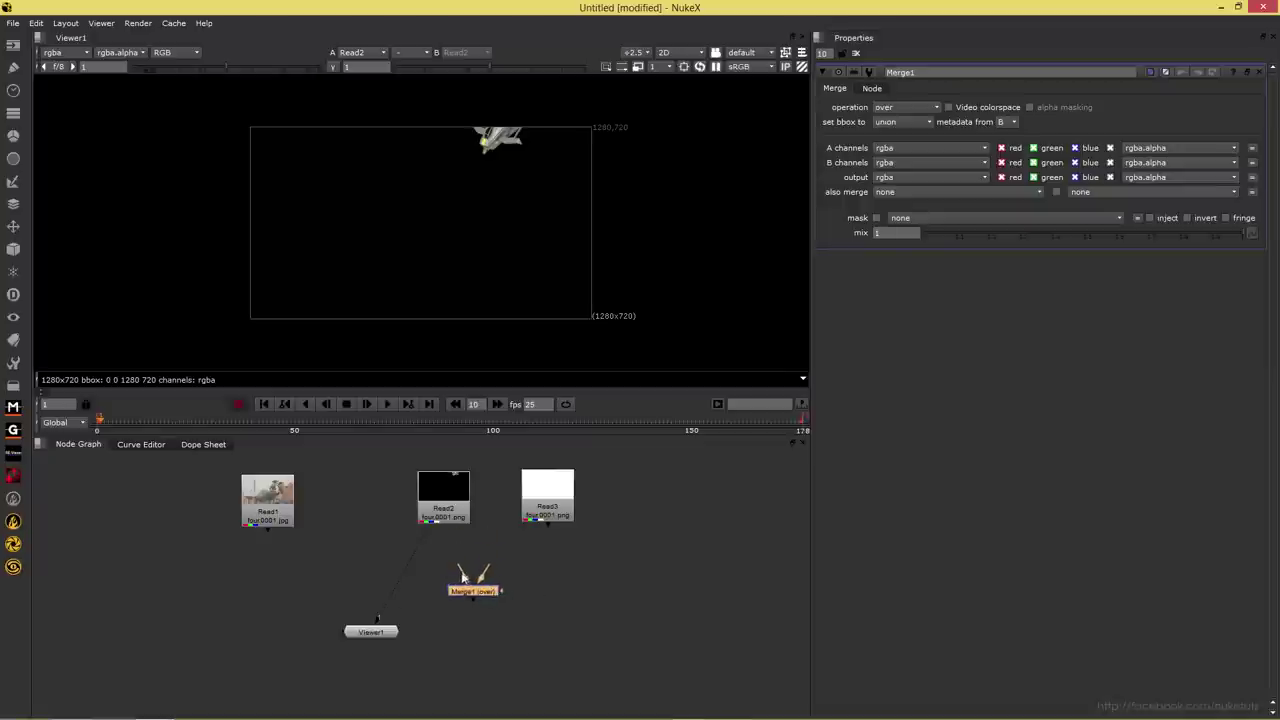
{"action": "left_click_drag", "start_coordinate": [487, 567], "coordinate": [497, 564]}
{"action": "mouse_move", "coordinate": [505, 592]}
{"action": "left_mouse_down"}
{"action": "mouse_move", "coordinate": [567, 579]}
{"action": "mouse_move", "coordinate": [636, 603]}
{"action": "mouse_move", "coordinate": [477, 617]}
{"action": "mouse_move", "coordinate": [430, 655]}
{"action": "mouse_move", "coordinate": [473, 629]}
{"action": "mouse_move", "coordinate": [467, 678]}
{"action": "mouse_move", "coordinate": [471, 633]}
{"action": "mouse_move", "coordinate": [503, 594]}
{"action": "left_mouse_up"}
{"action": "left_click_drag", "start_coordinate": [527, 588], "coordinate": [580, 590]}
{"action": "mouse_move", "coordinate": [468, 572]}
{"action": "left_mouse_down"}
{"action": "mouse_move", "coordinate": [516, 574]}
{"action": "mouse_move", "coordinate": [466, 580]}
{"action": "left_mouse_up"}
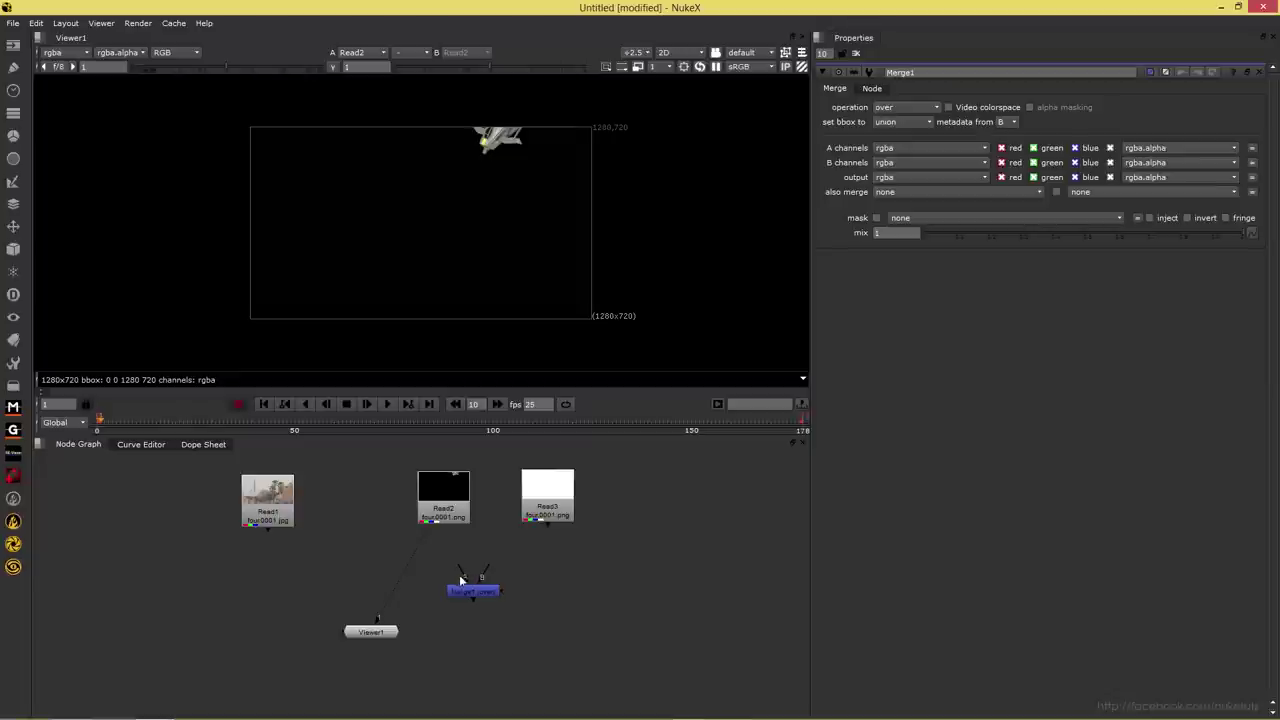
Display the Read3 ambient occlusion pass in the viewer and compare it with the Read2 master render.
{"action": "left_click", "coordinate": [539, 518]}
{"action": "key", "text": "1"}
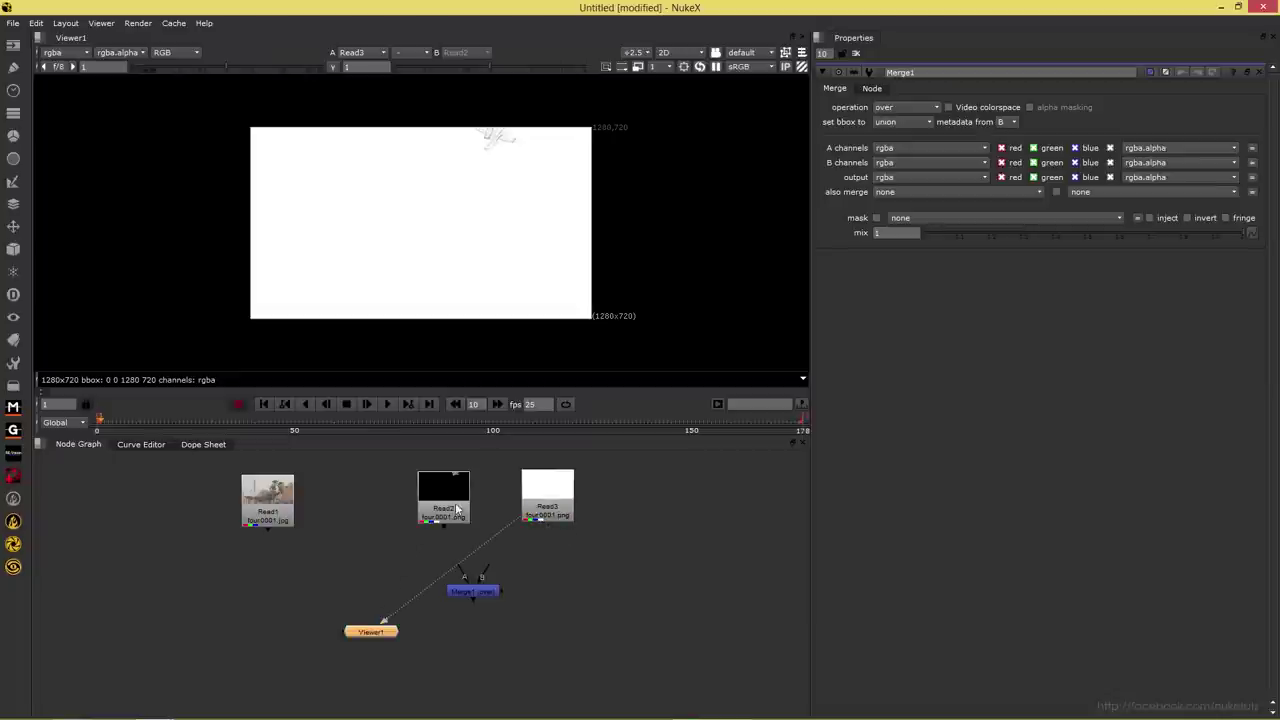
{"action": "left_click", "coordinate": [457, 508]}
{"action": "key", "text": "1"}
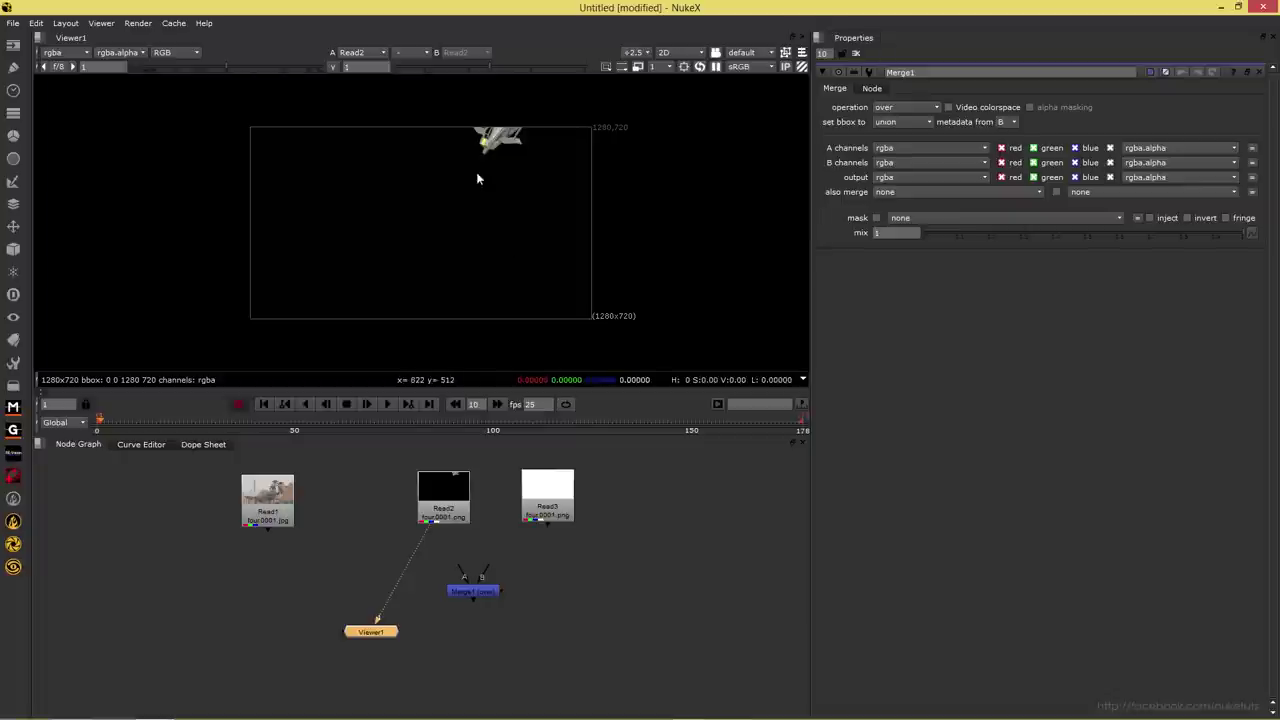
Connect Read3 to Merge1's A input and Read2 to its B input, and display Merge1 in the viewer.
{"action": "left_click_drag", "start_coordinate": [483, 575], "coordinate": [545, 512]}
{"action": "left_click_drag", "start_coordinate": [480, 587], "coordinate": [456, 506]}
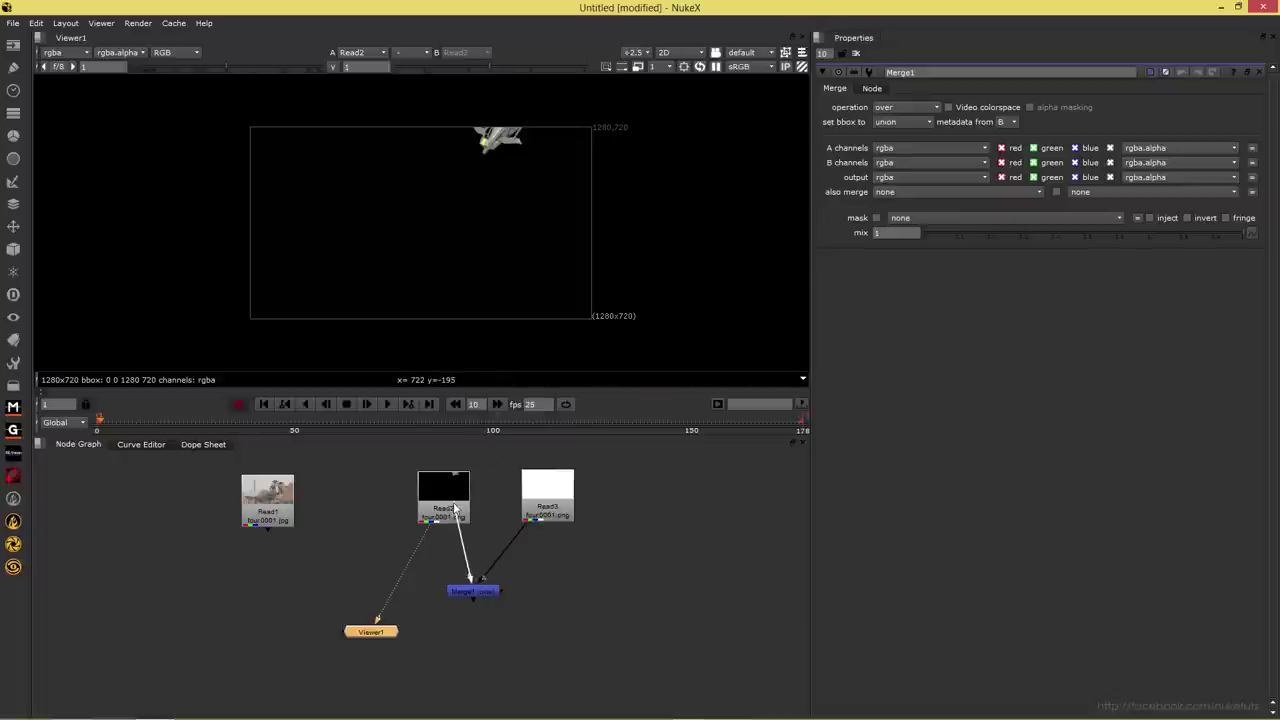
{"action": "left_click", "coordinate": [462, 595]}
{"action": "key", "text": "1"}
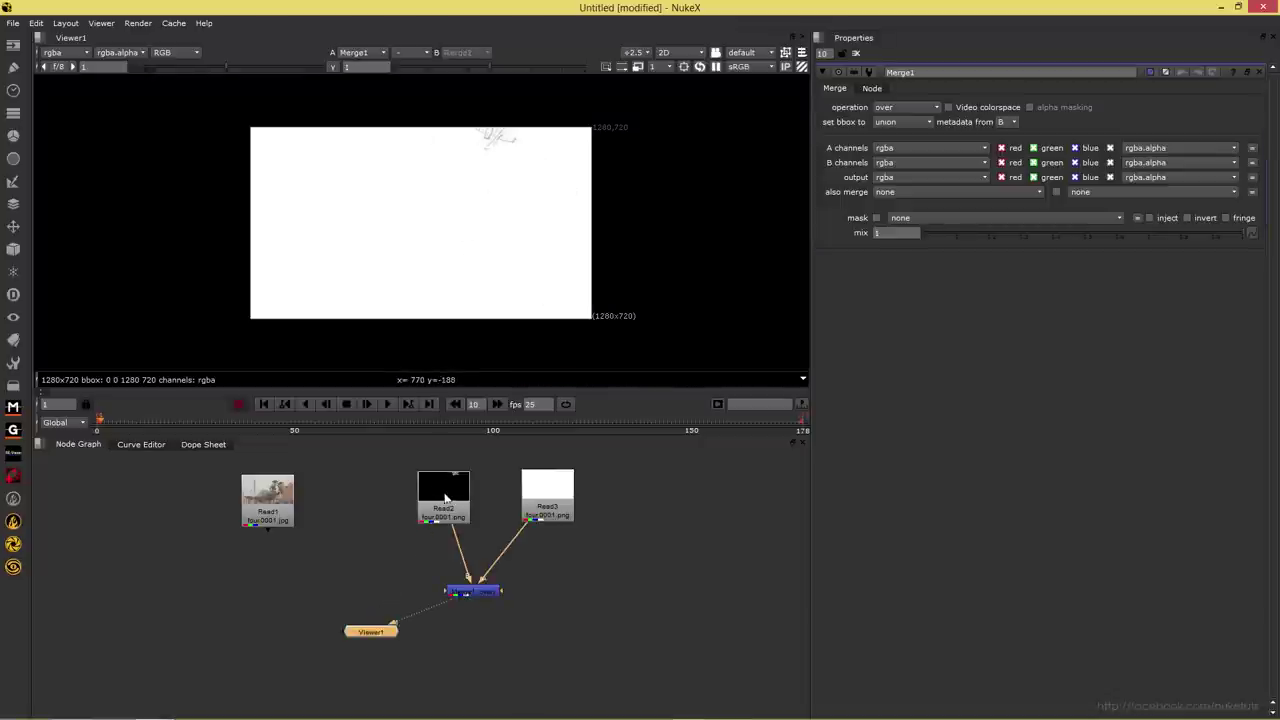
Try Merge1 with Read2 on A and Read3 on B, and switch the two inputs back.
{"action": "left_click_drag", "start_coordinate": [467, 580], "coordinate": [530, 516]}
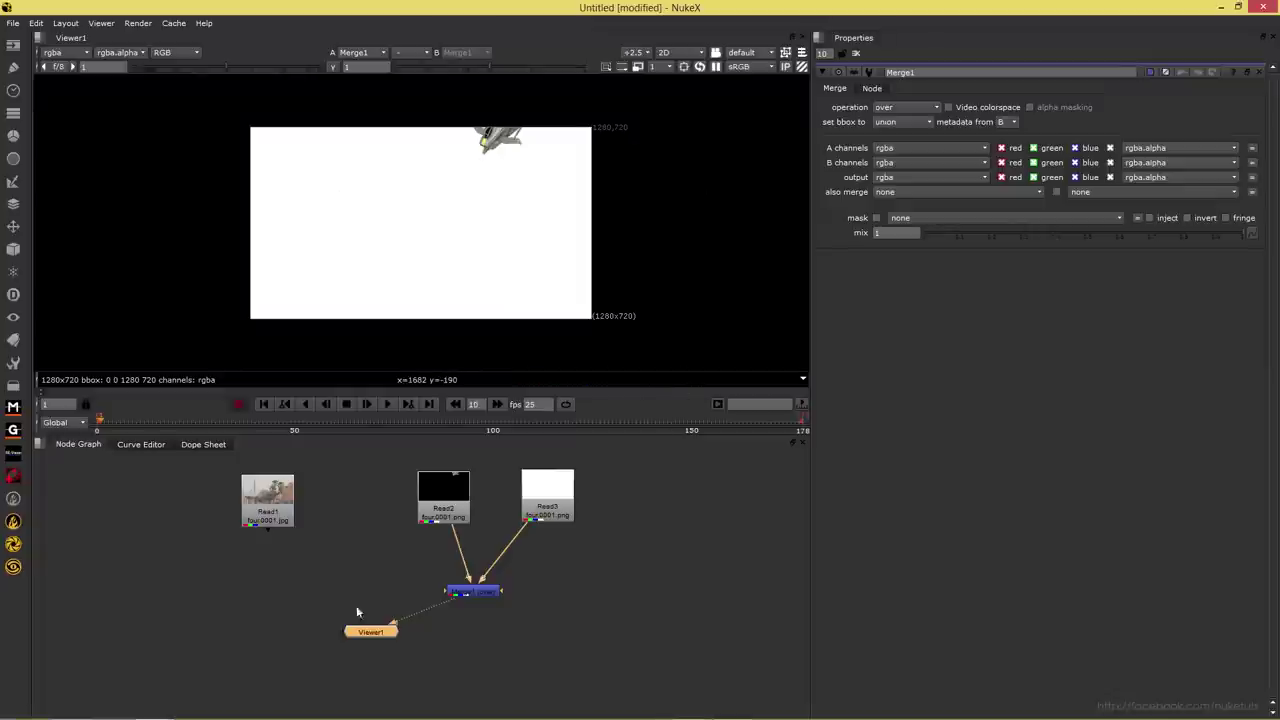
{"action": "left_click_drag", "start_coordinate": [465, 541], "coordinate": [465, 515]}
{"action": "left_click_drag", "start_coordinate": [460, 568], "coordinate": [537, 509]}
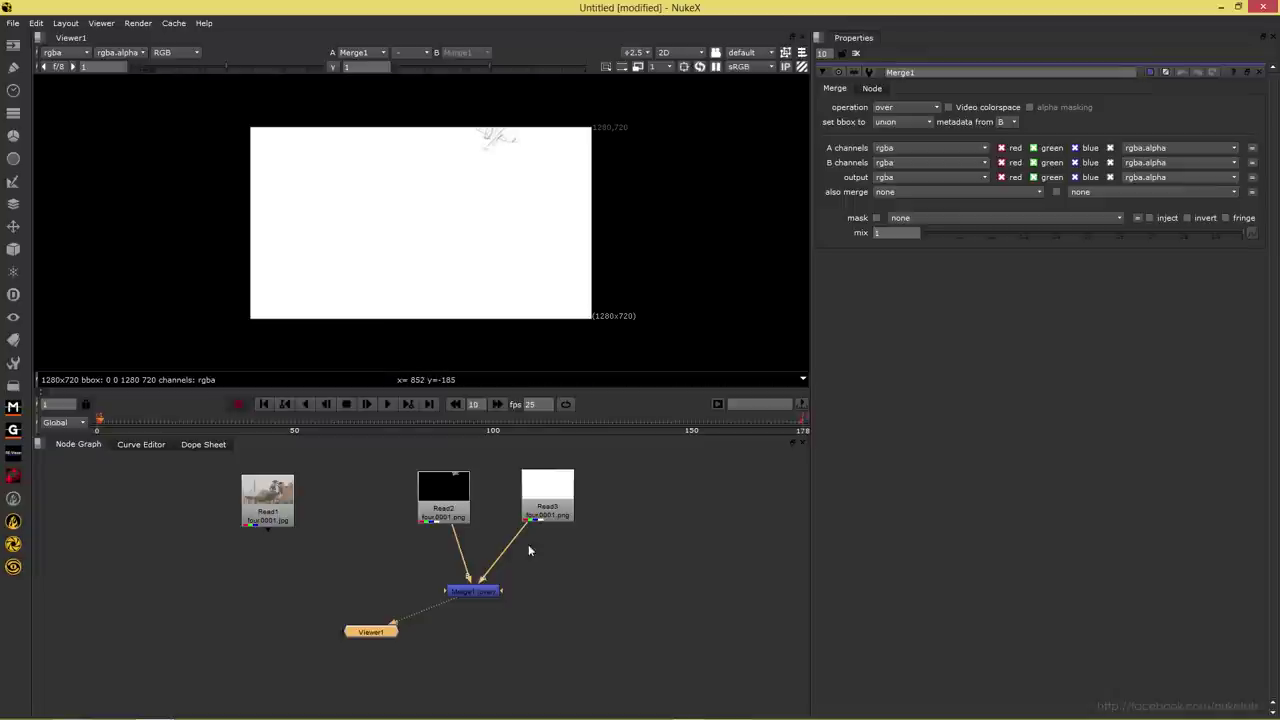
Move Merge1 slightly closer to the two render nodes and set its operation to multiply.
{"action": "left_click_drag", "start_coordinate": [489, 592], "coordinate": [503, 575]}
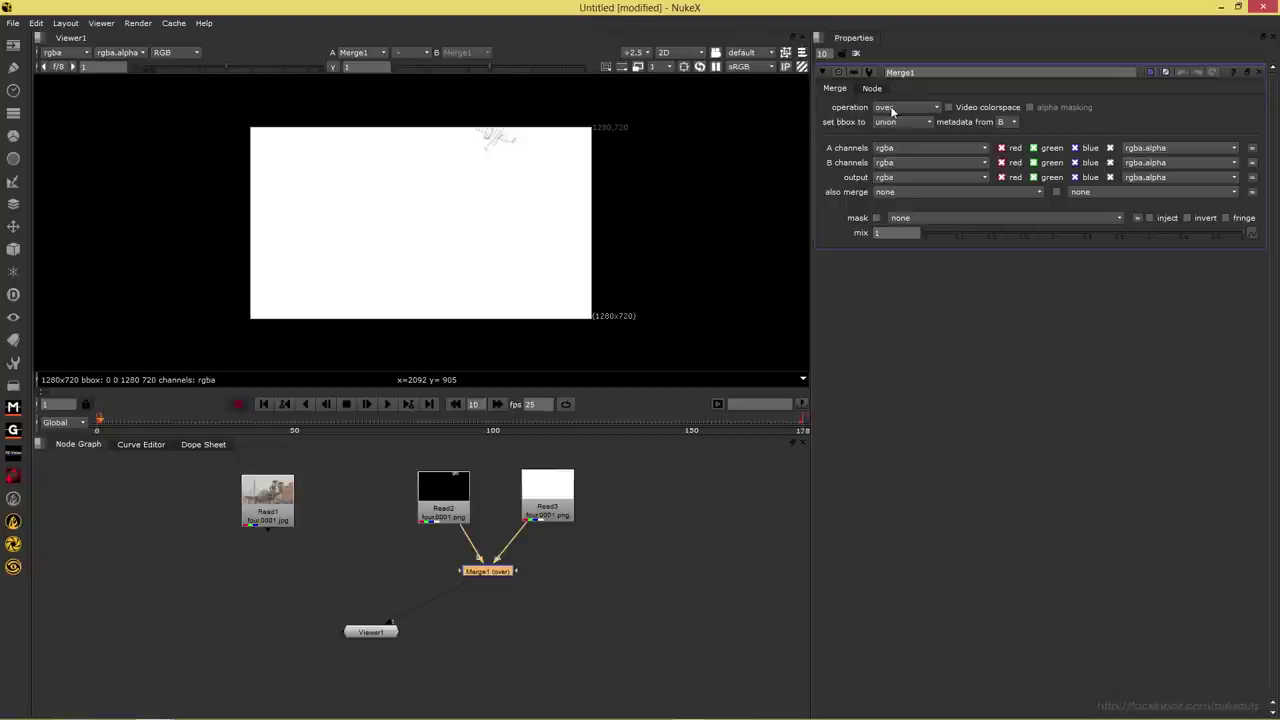
{"action": "mouse_move", "coordinate": [892, 111]}
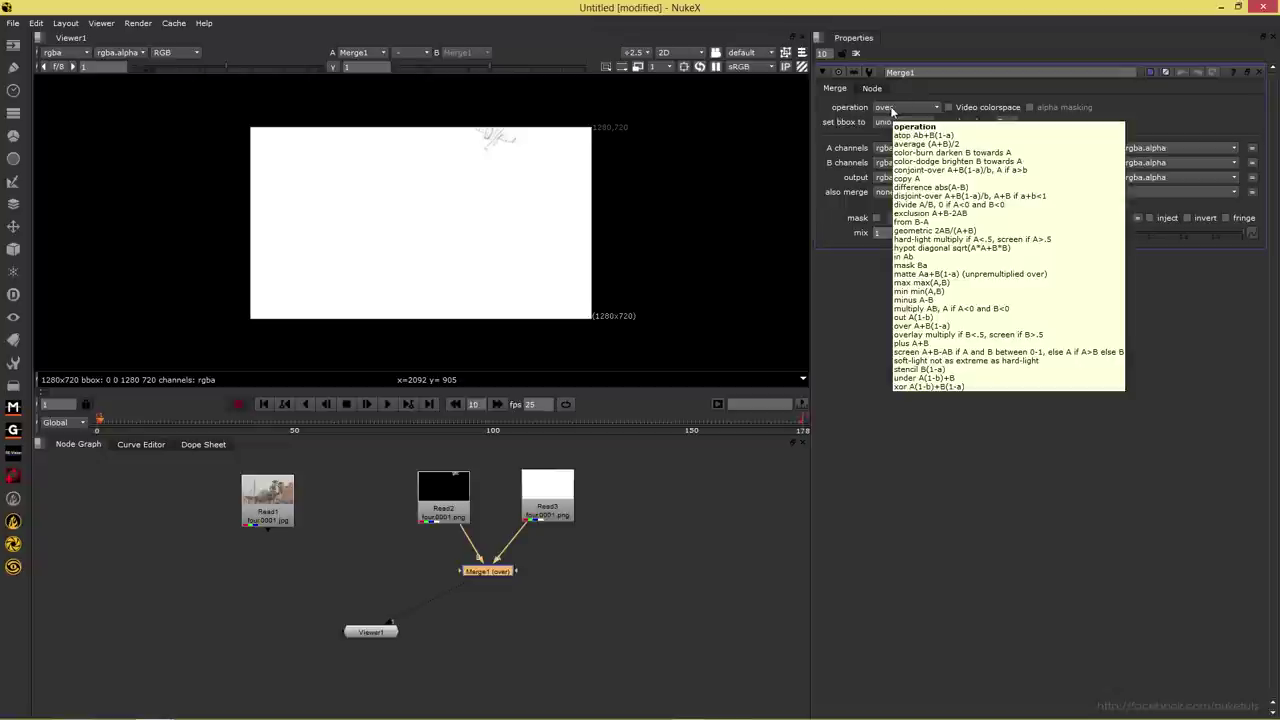
{"action": "left_click", "coordinate": [885, 110]}
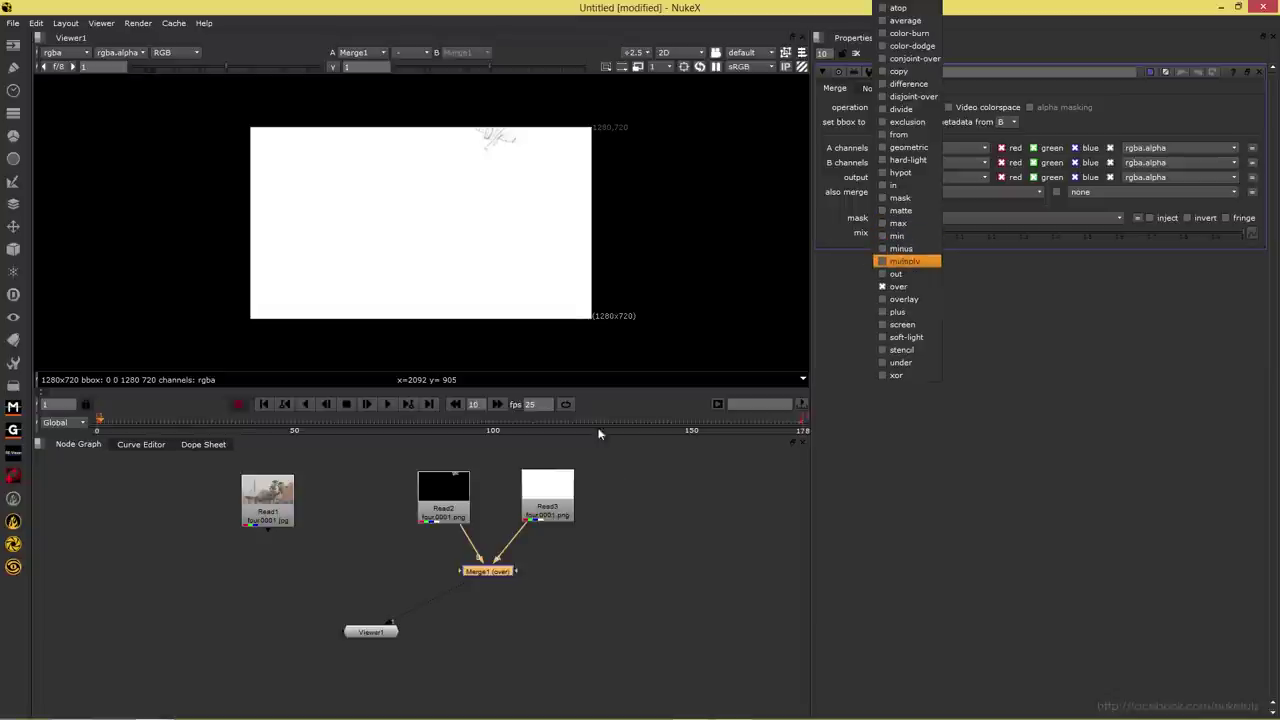
{"action": "left_click", "coordinate": [899, 262]}
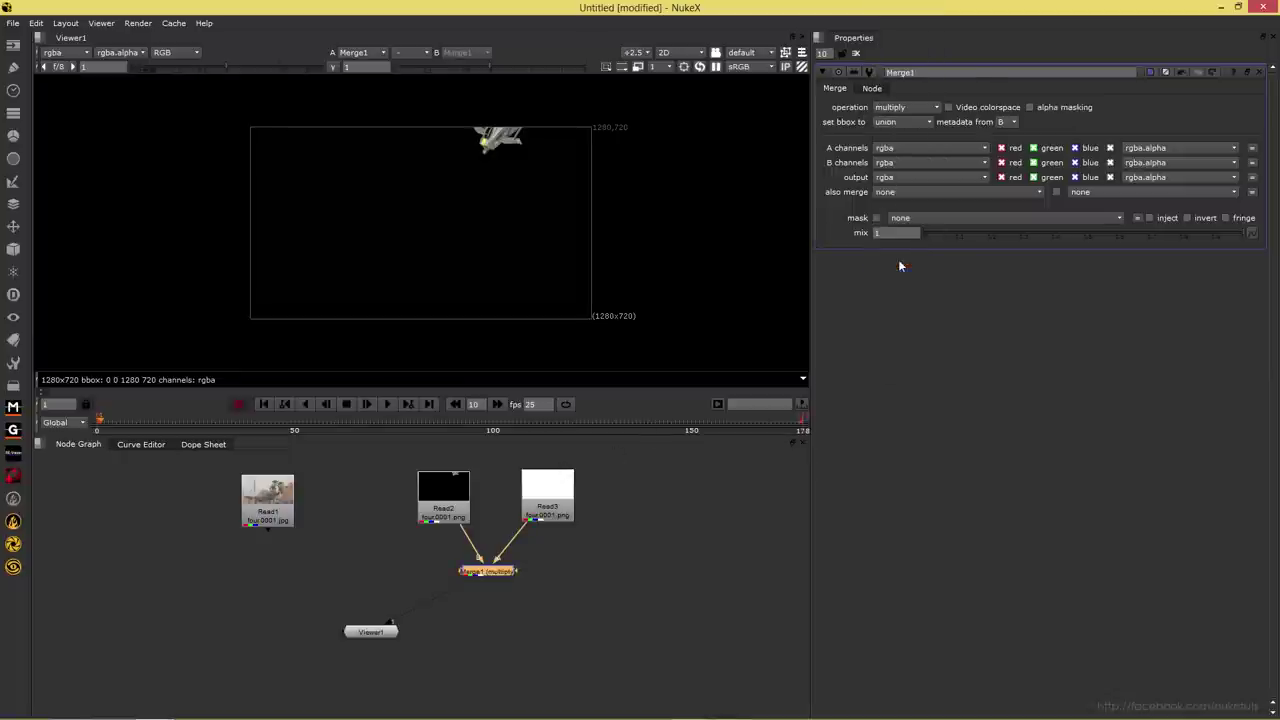
Try other Merge1 operations such as hypot, average, disjoint-over and mask, and return it to multiply.
{"action": "left_click", "coordinate": [899, 108]}
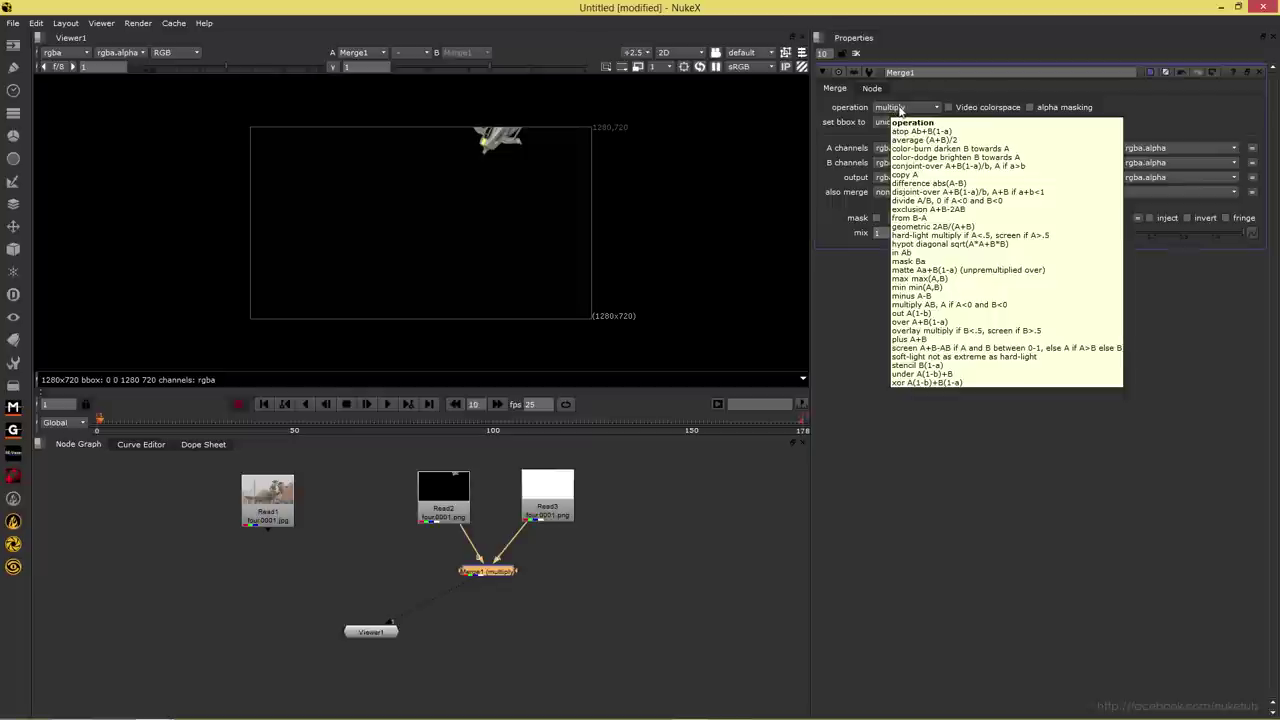
{"action": "left_click", "coordinate": [899, 108]}
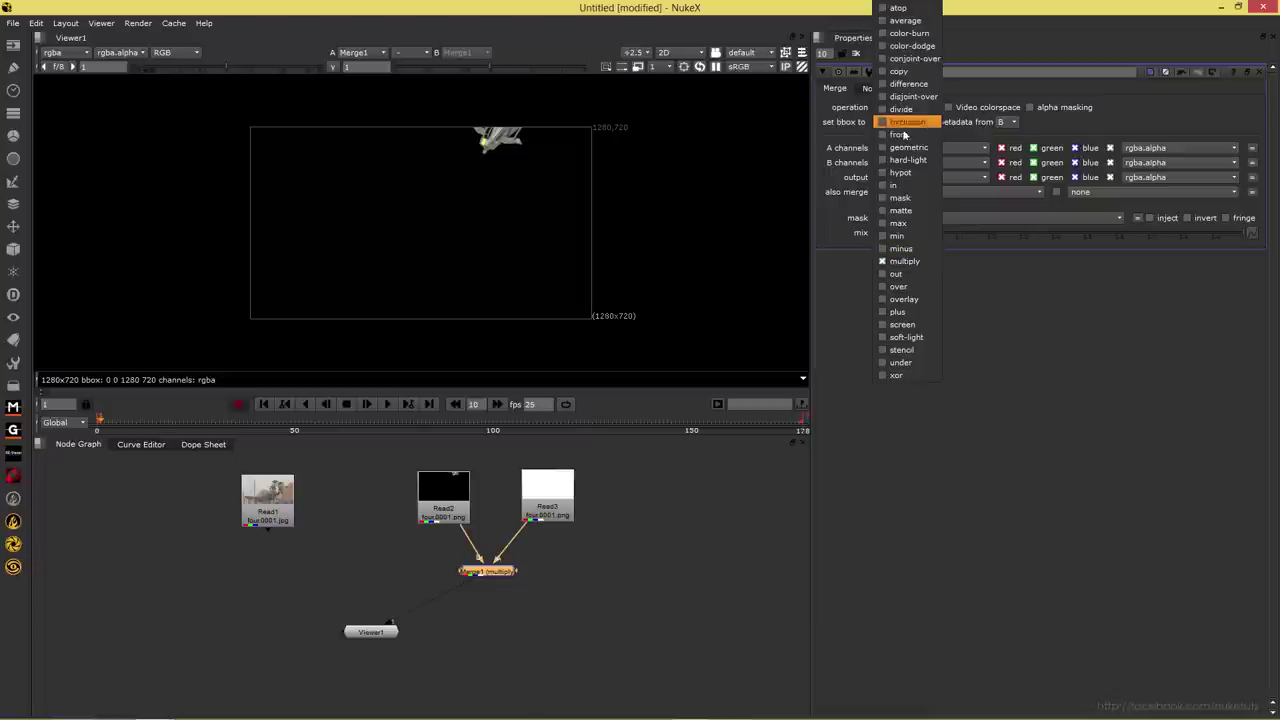
{"action": "left_click", "coordinate": [900, 122]}
{"action": "left_click", "coordinate": [890, 108]}
{"action": "left_click", "coordinate": [905, 173]}
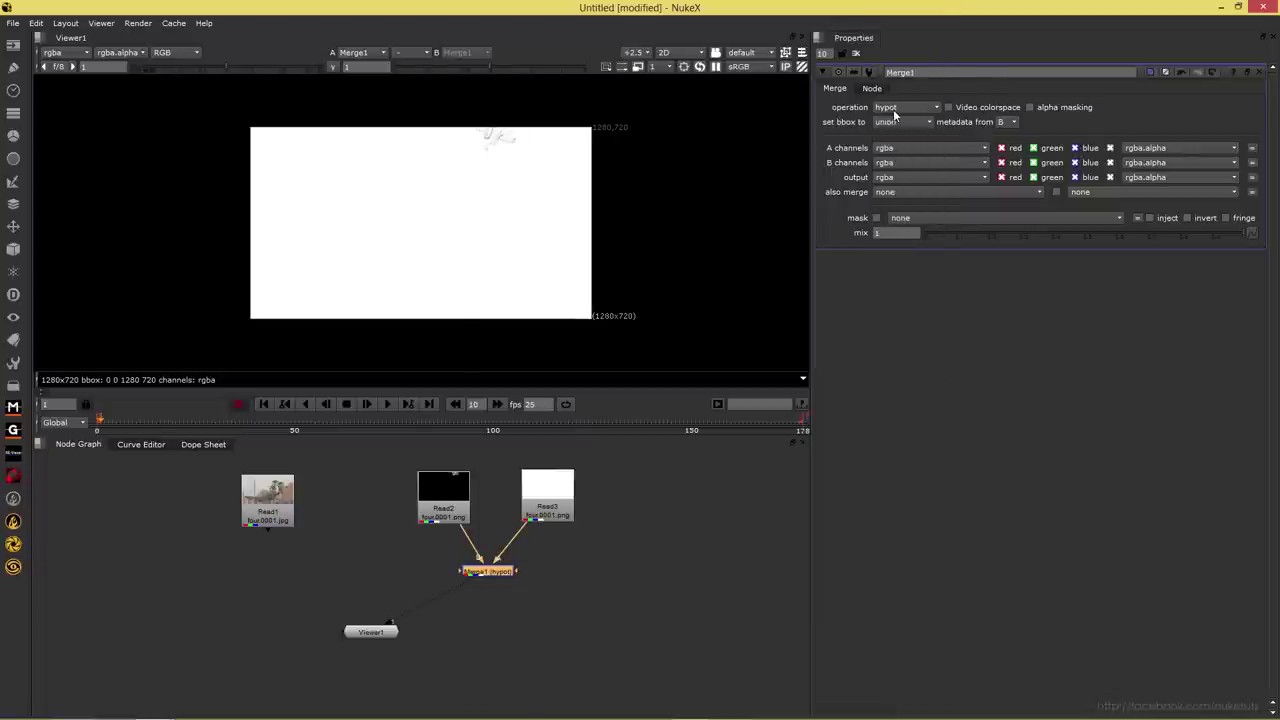
{"action": "left_click", "coordinate": [900, 108]}
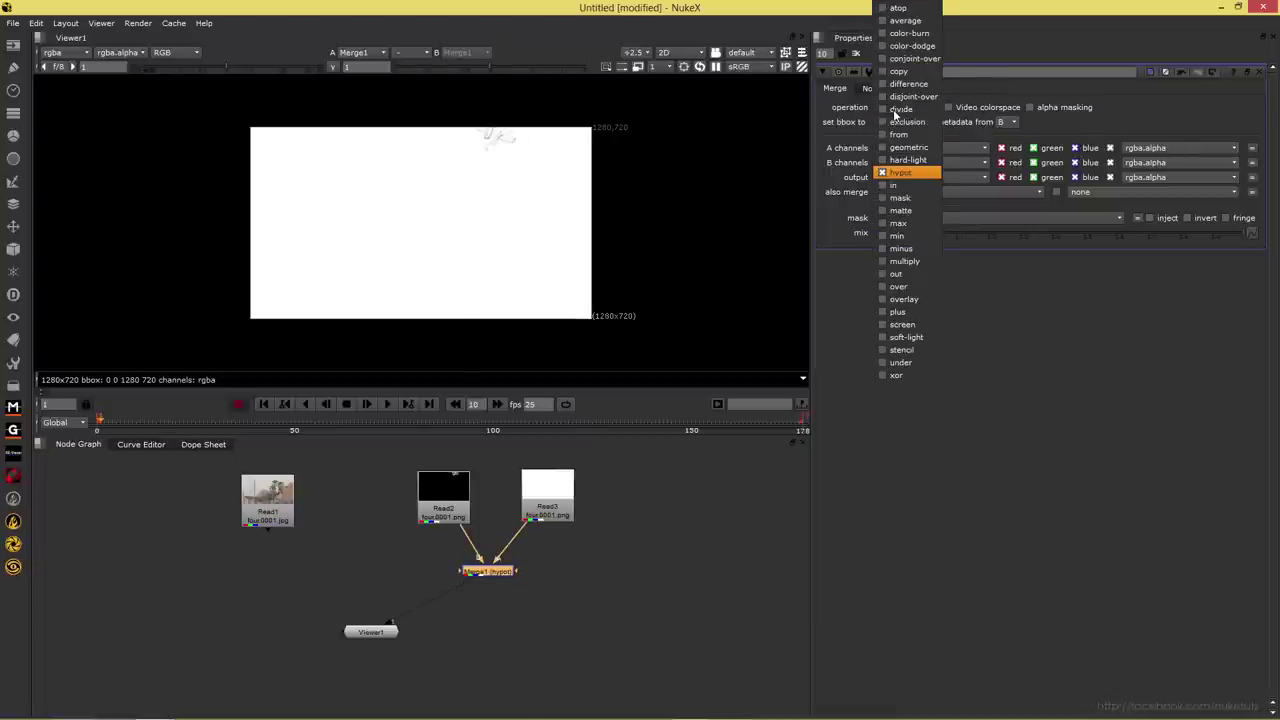
{"action": "left_click", "coordinate": [903, 9]}
{"action": "scroll", "coordinate": [900, 108], "scroll_direction": "down", "scroll_amount": 2}
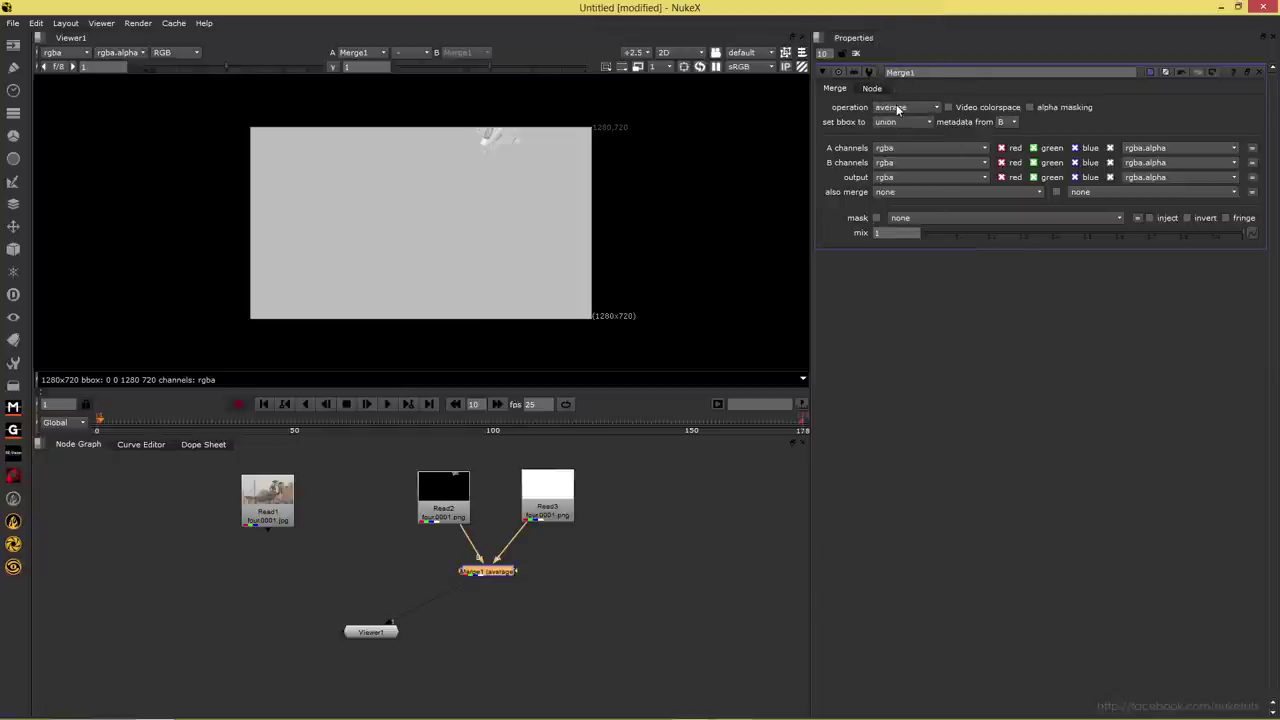
{"action": "scroll", "coordinate": [897, 110], "scroll_direction": "down", "scroll_amount": 10}
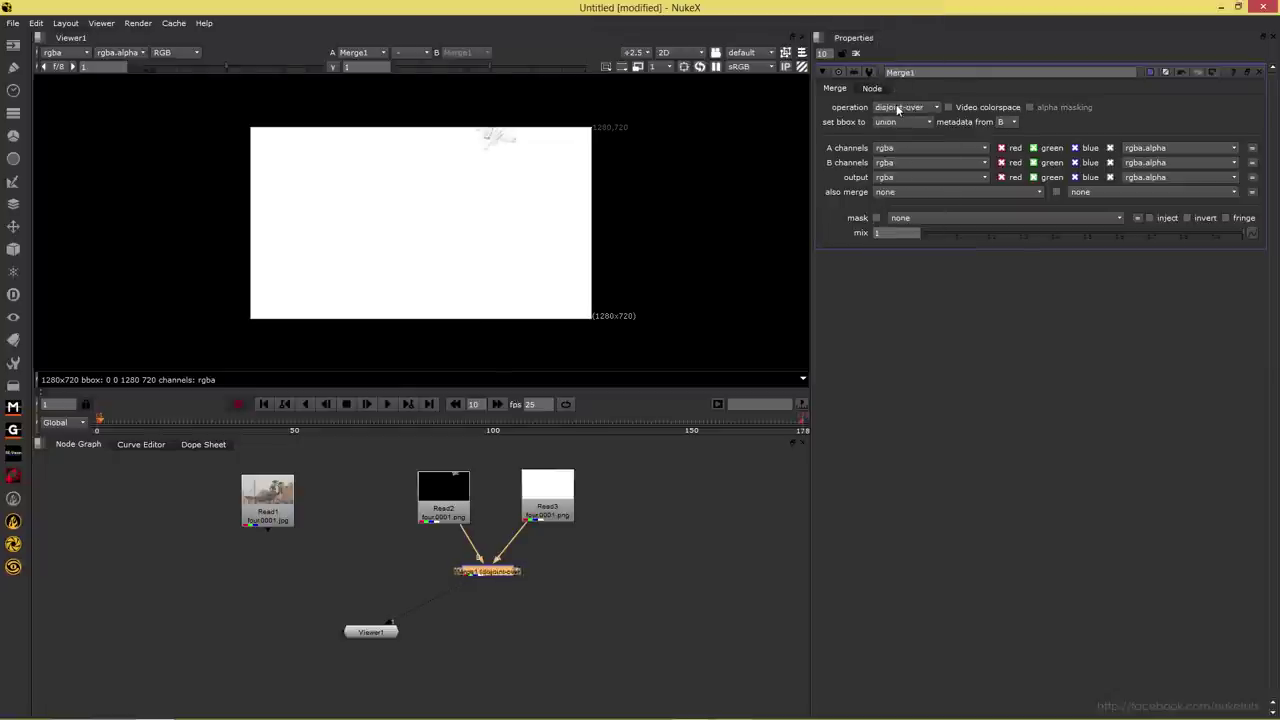
{"action": "scroll", "coordinate": [897, 110], "scroll_direction": "down", "scroll_amount": 3}
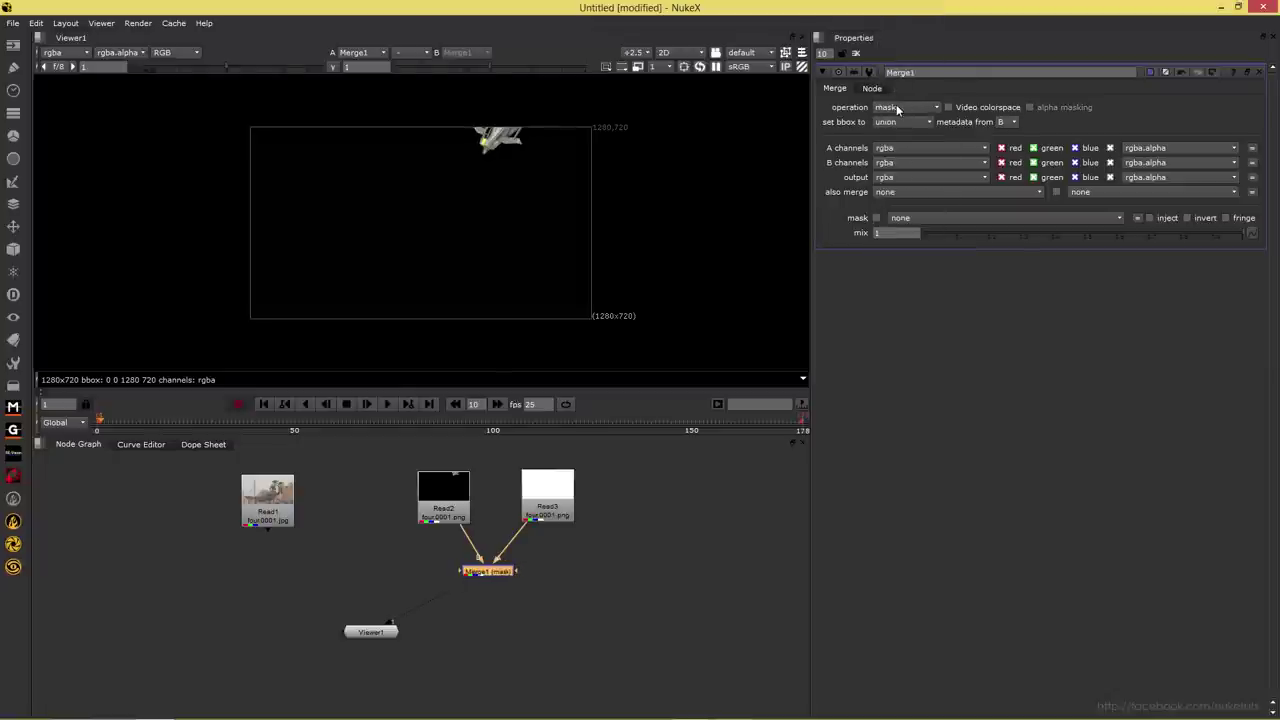
{"action": "left_click", "coordinate": [897, 110]}
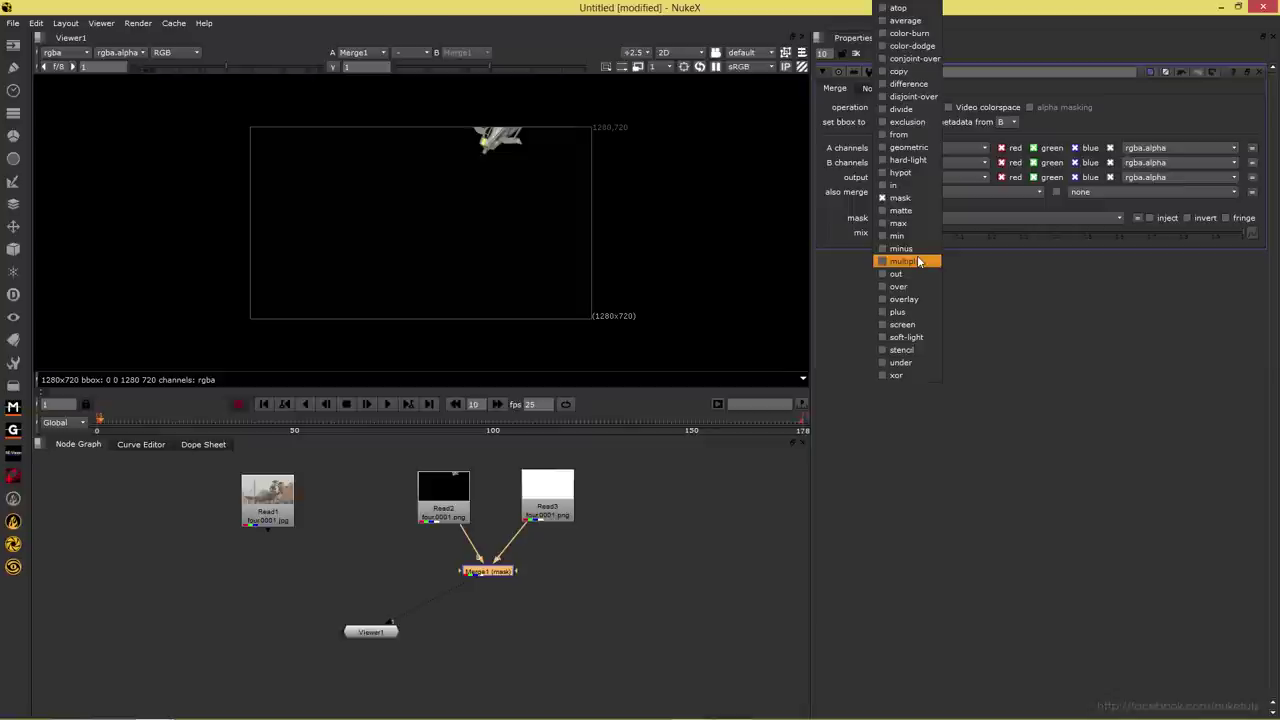
{"action": "left_click", "coordinate": [918, 261]}
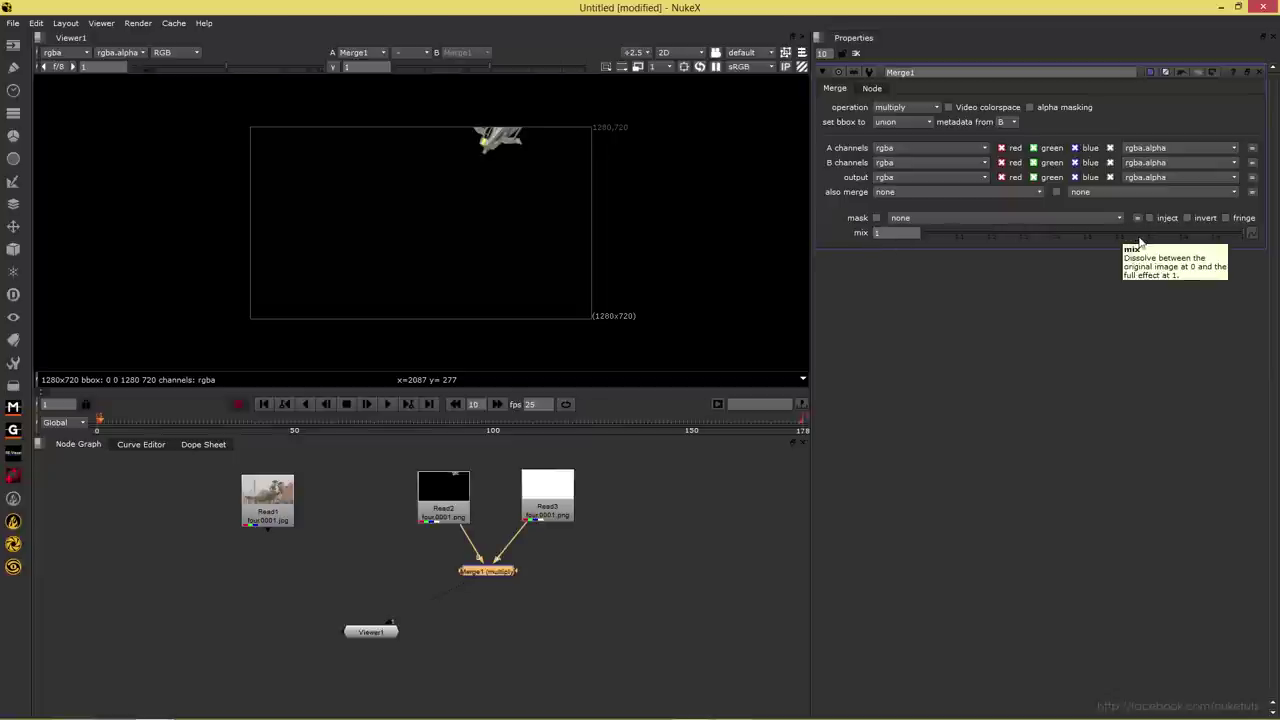
Lower Merge1's mix to 0.305 while checking the ambient occlusion effect on the spaceship up close.
{"action": "left_click_drag", "start_coordinate": [1209, 232], "coordinate": [1151, 229]}
{"action": "scroll", "coordinate": [543, 186], "scroll_direction": "up", "scroll_amount": 5}
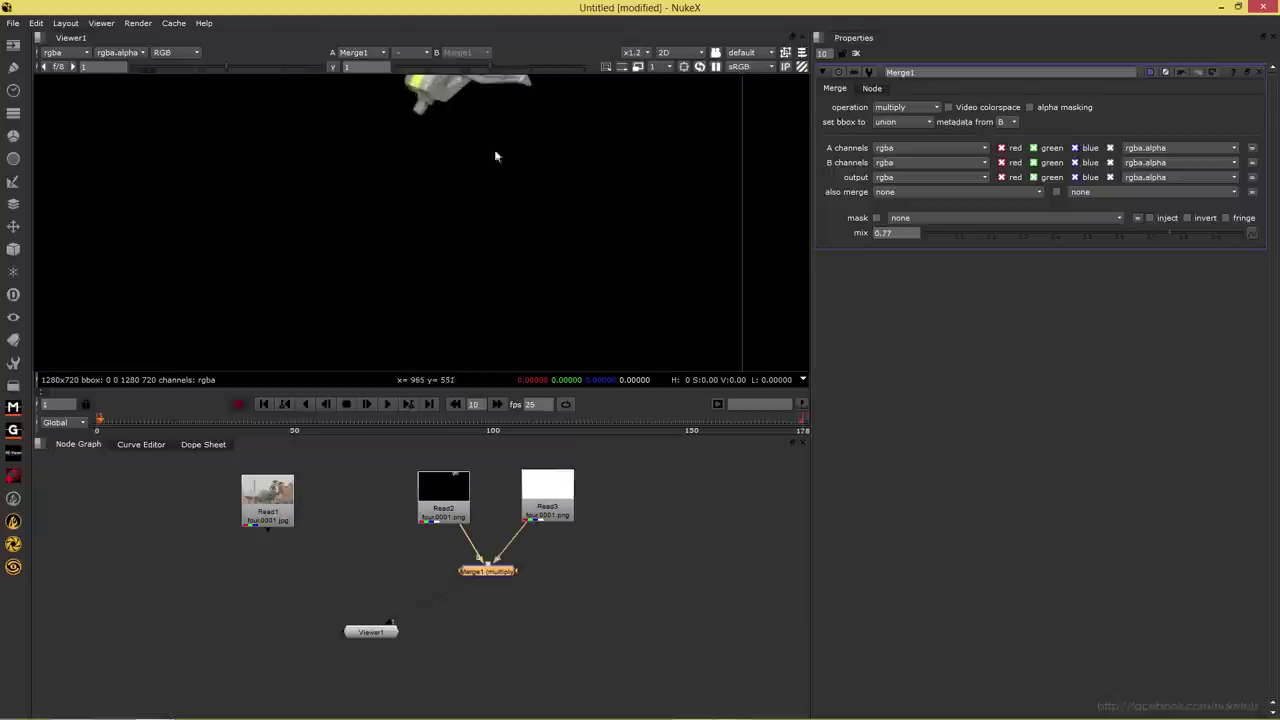
{"action": "scroll", "coordinate": [557, 283], "scroll_direction": "up", "scroll_amount": 3}
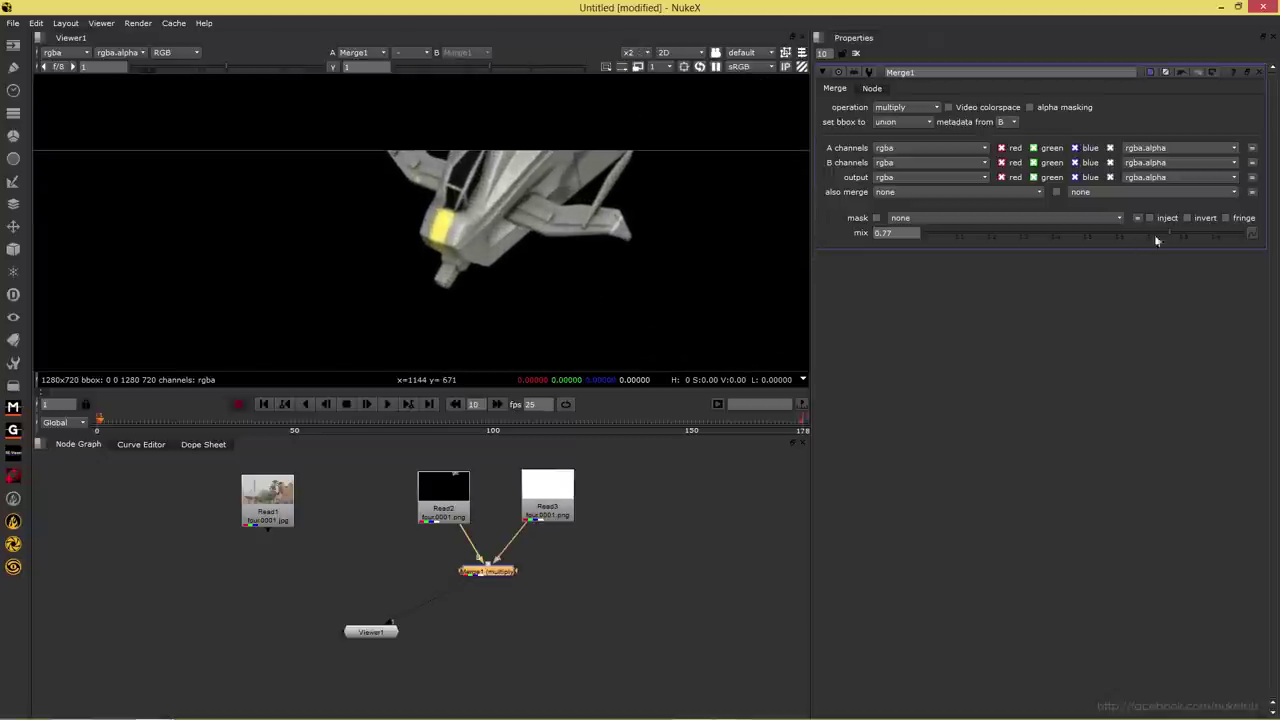
{"action": "left_click_drag", "start_coordinate": [1122, 245], "coordinate": [1022, 263]}
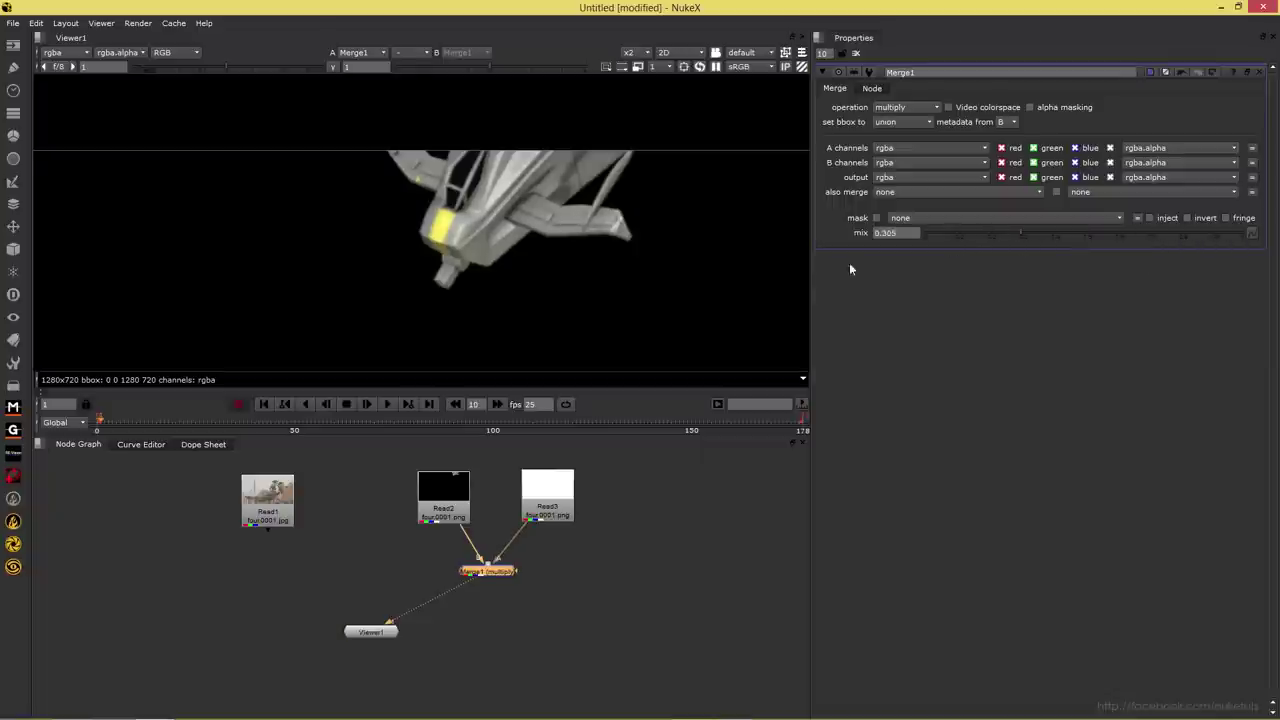
{"action": "scroll", "coordinate": [590, 264], "scroll_direction": "down", "scroll_amount": 2}
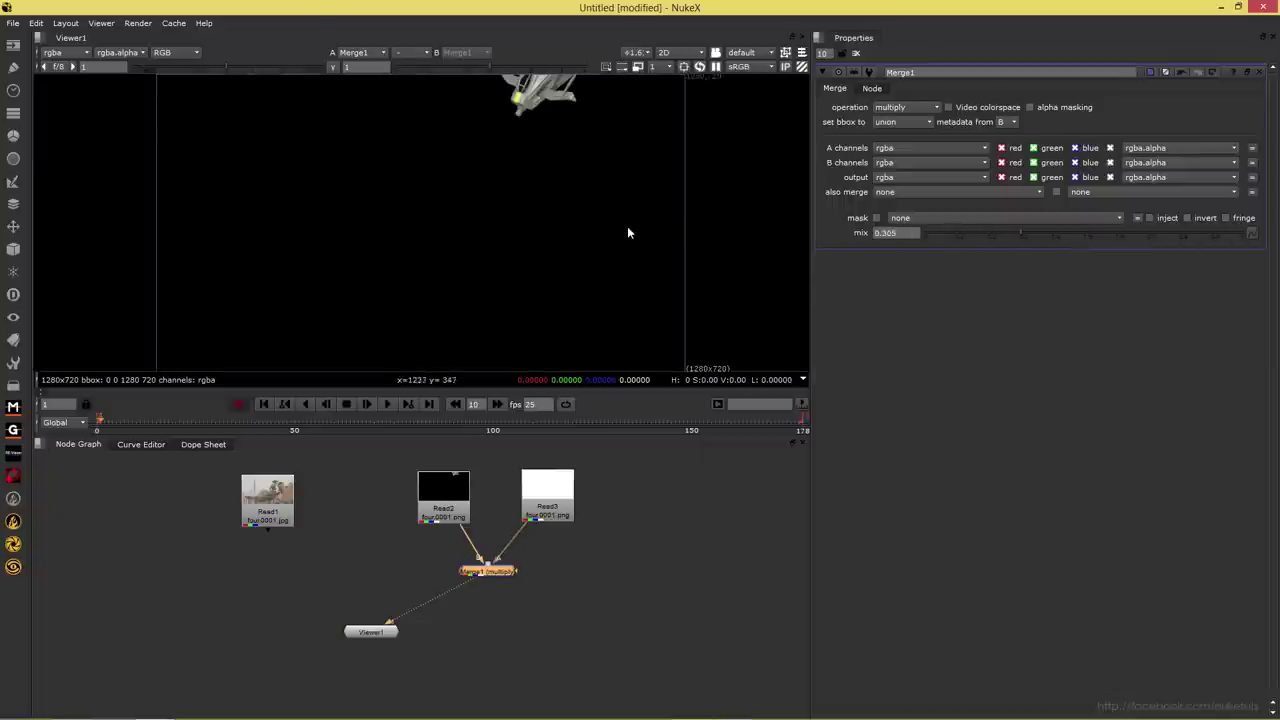
Close the open node properties, display the Read1 live footage in the viewer, and go to frame 0.
{"action": "left_click", "coordinate": [856, 55]}
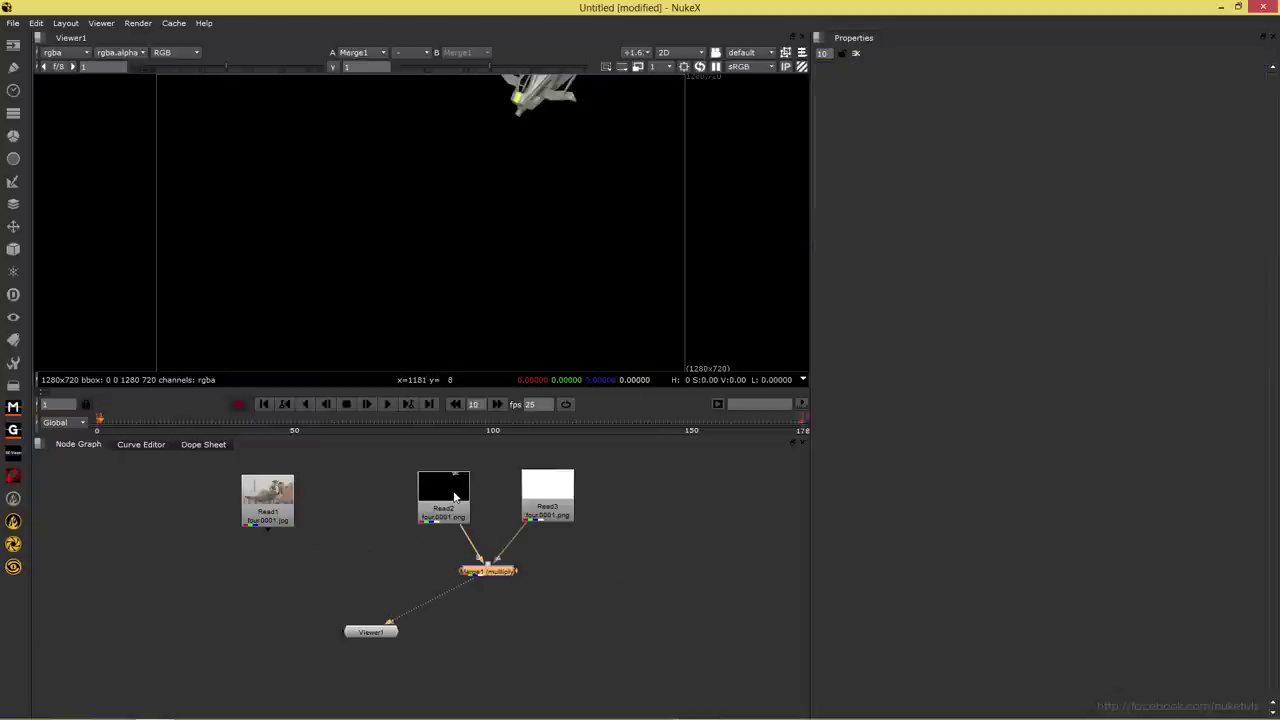
{"action": "left_click", "coordinate": [277, 517]}
{"action": "key", "text": "1"}
{"action": "mouse_move", "coordinate": [124, 421]}
{"action": "left_mouse_down"}
{"action": "mouse_move", "coordinate": [217, 423]}
{"action": "mouse_move", "coordinate": [100, 425]}
{"action": "left_mouse_up"}
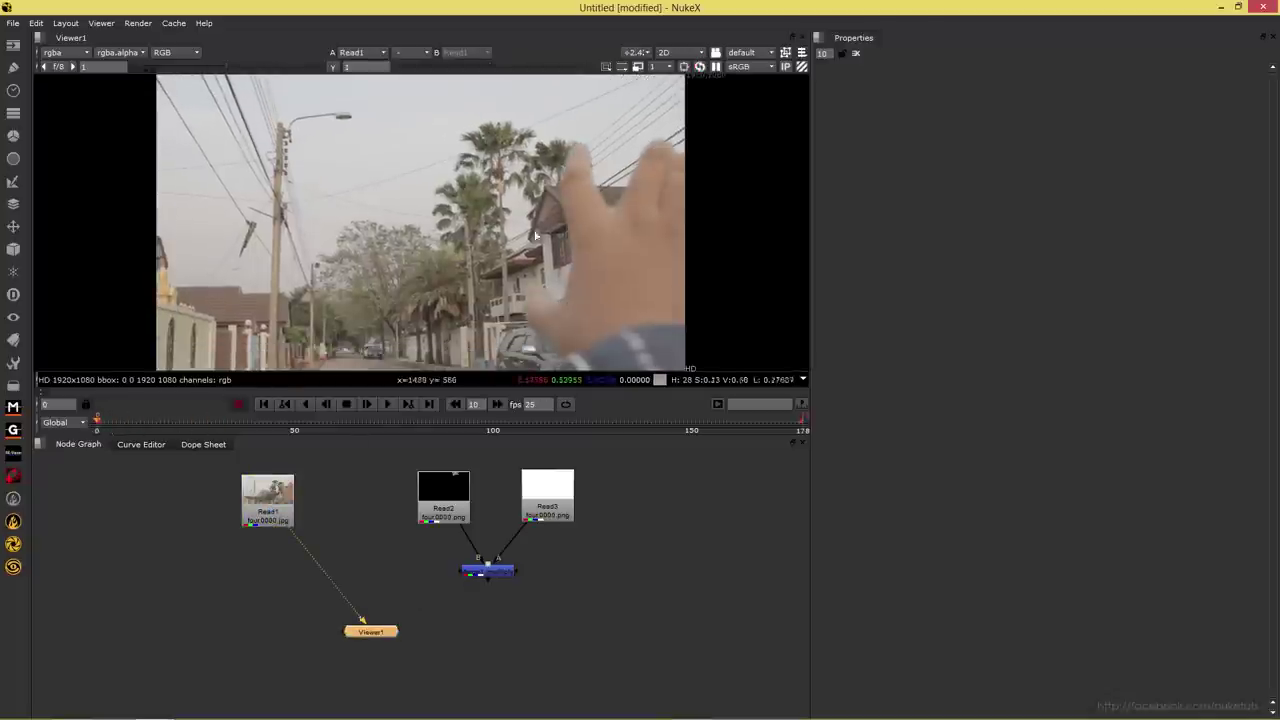
Move the Read2, Read3 and Merge1 nodes together further up and away from Read1.
{"action": "middle_click_drag", "start_coordinate": [404, 495], "coordinate": [414, 505]}
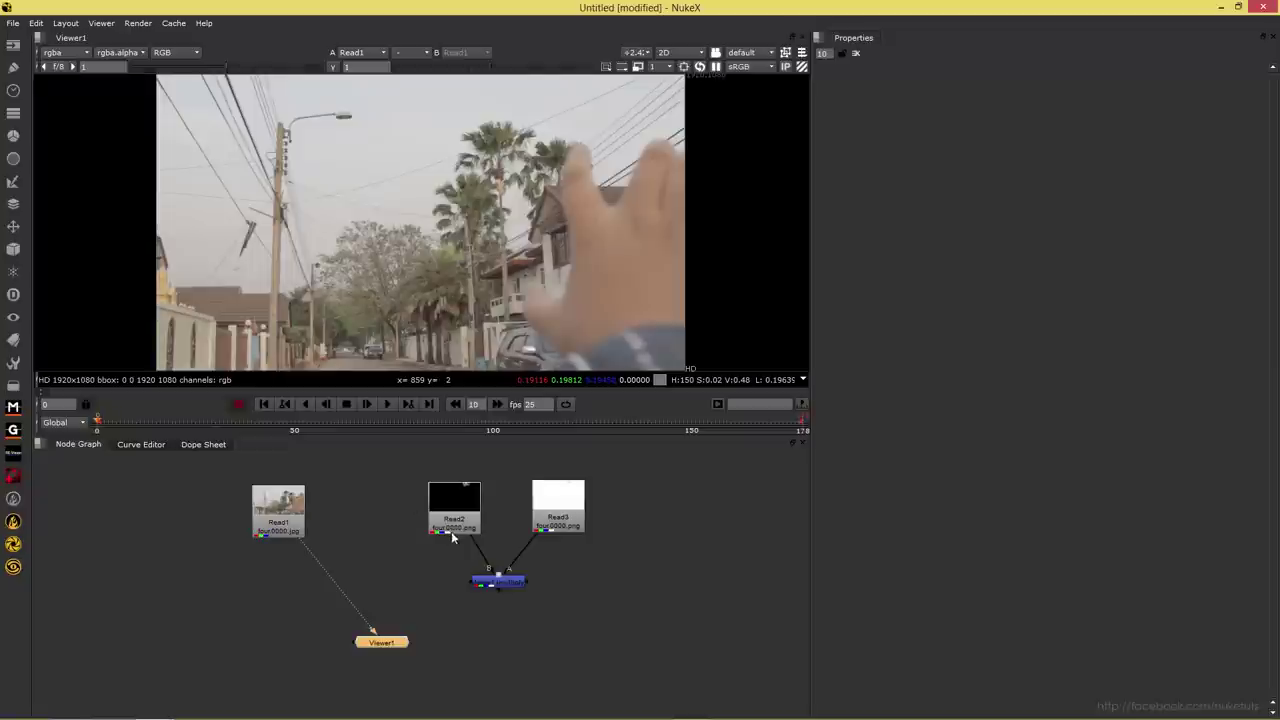
{"action": "left_click", "coordinate": [565, 513]}
{"action": "left_click_drag", "start_coordinate": [408, 469], "coordinate": [643, 606]}
{"action": "left_click_drag", "start_coordinate": [549, 528], "coordinate": [578, 504]}
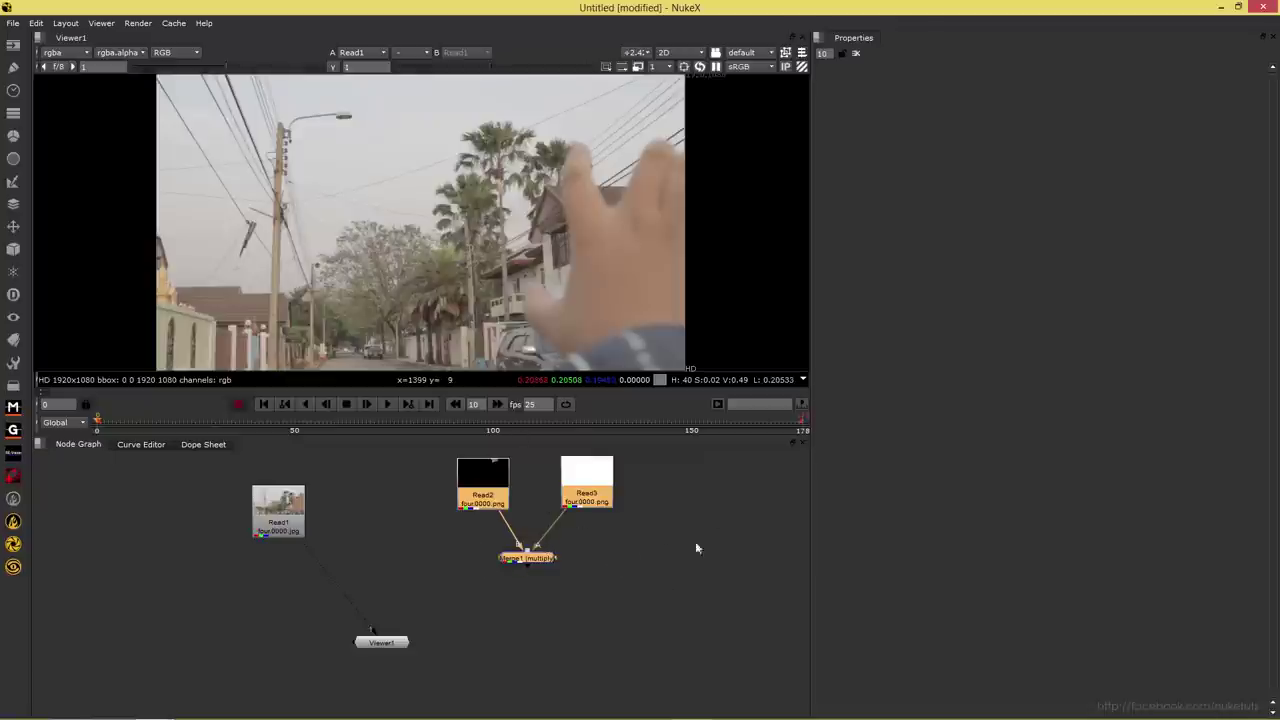
Display the Merge1 output of the combined spaceship passes in the viewer.
{"action": "left_click", "coordinate": [600, 505]}
{"action": "left_click", "coordinate": [290, 525]}
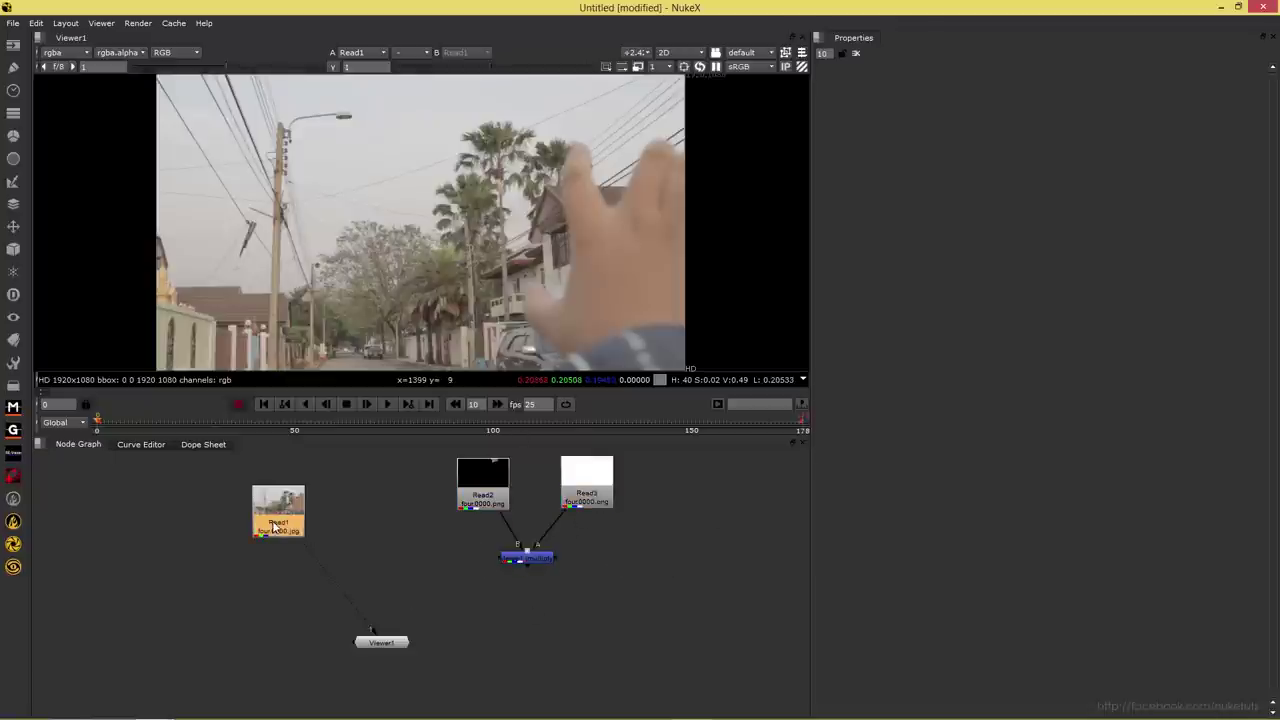
{"action": "left_click", "coordinate": [588, 495]}
{"action": "left_click", "coordinate": [512, 565]}
{"action": "key", "text": "1"}
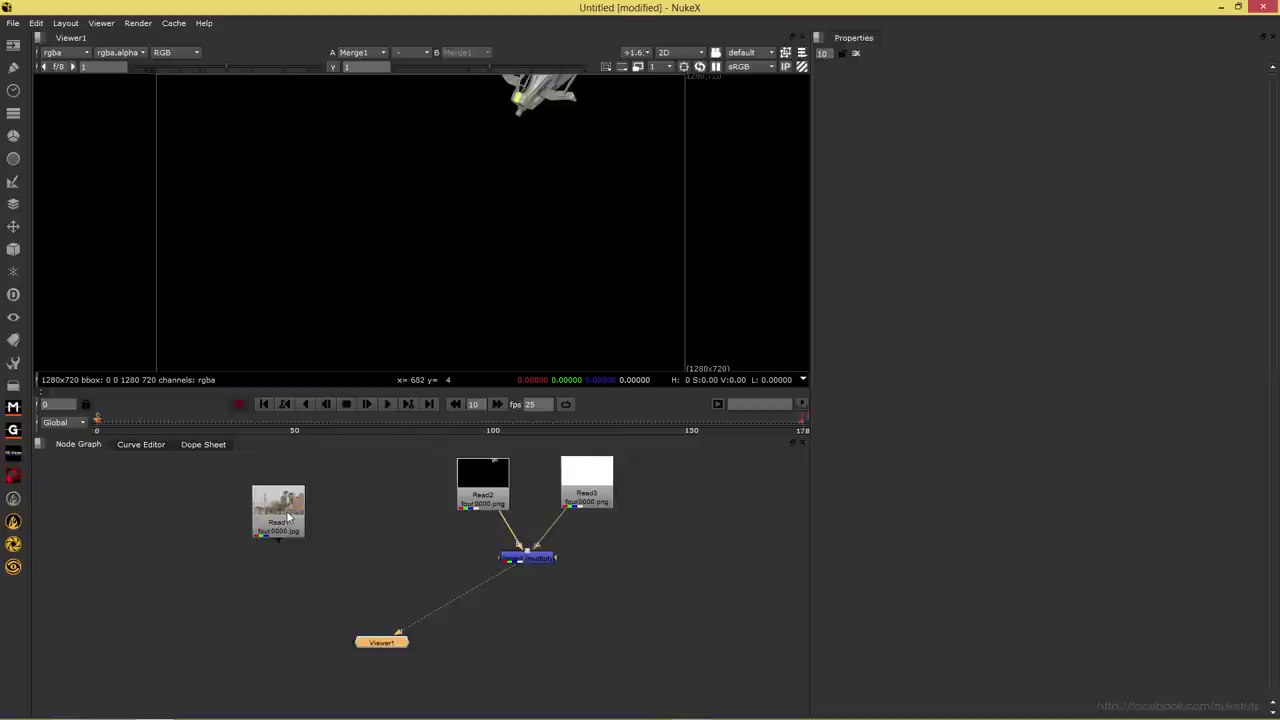
Add a second Merge node with Merge1 on its A input and Read1 on B, and display it in the viewer.
{"action": "key", "text": "m"}
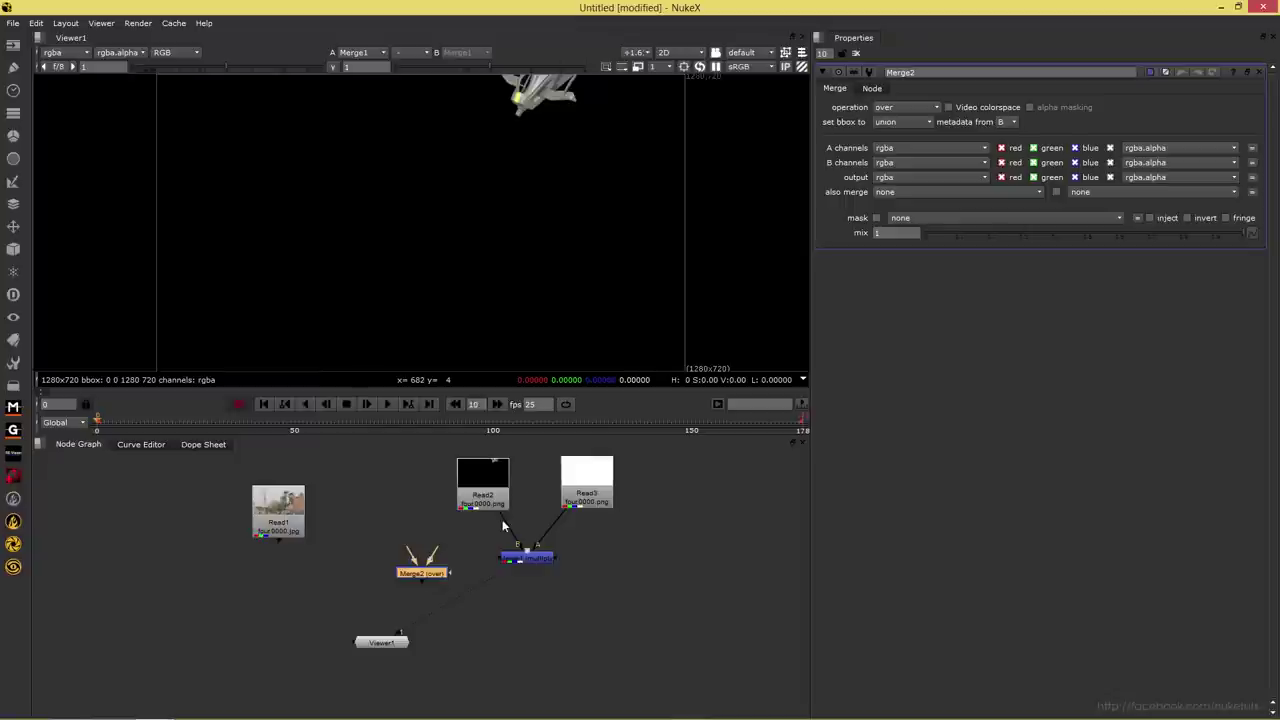
{"action": "mouse_move", "coordinate": [903, 108]}
{"action": "left_click_drag", "start_coordinate": [412, 554], "coordinate": [533, 561]}
{"action": "left_click_drag", "start_coordinate": [432, 556], "coordinate": [288, 520]}
{"action": "key", "text": "1"}
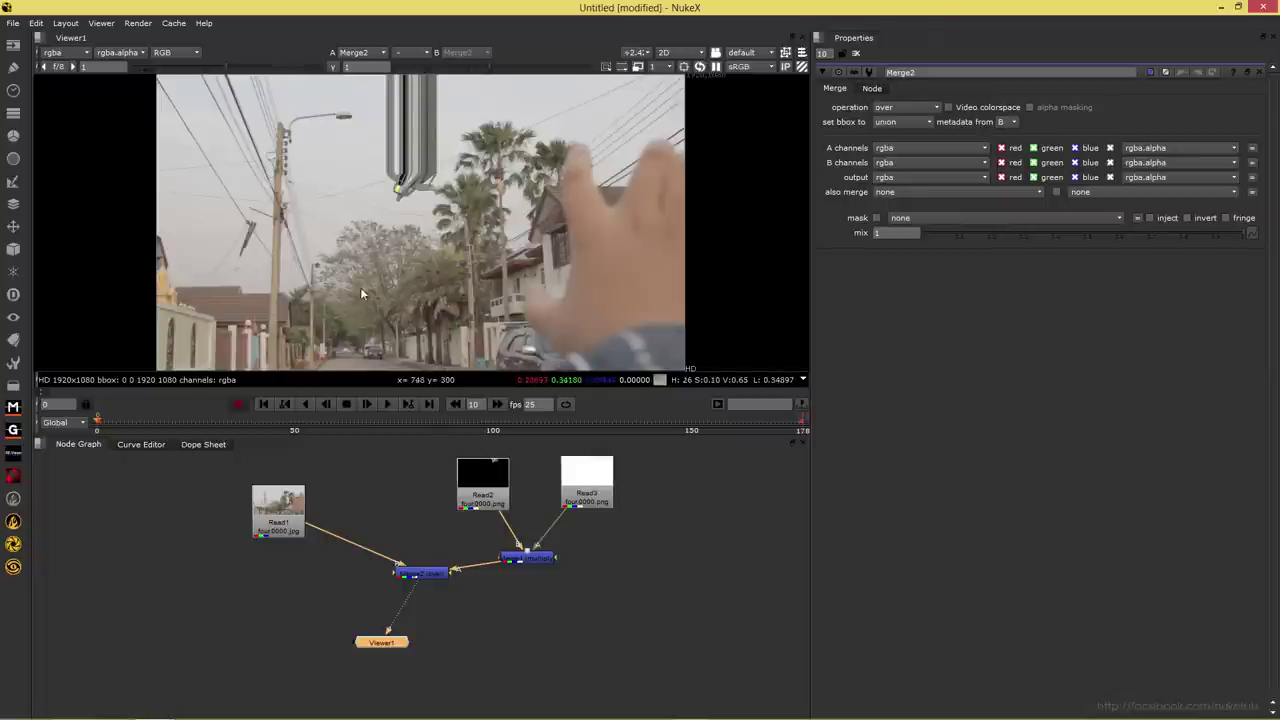
Align Read1 horizontally with Merge2, place Viewer1 directly beneath Merge2, and select Read1.
{"action": "left_click", "coordinate": [279, 523]}
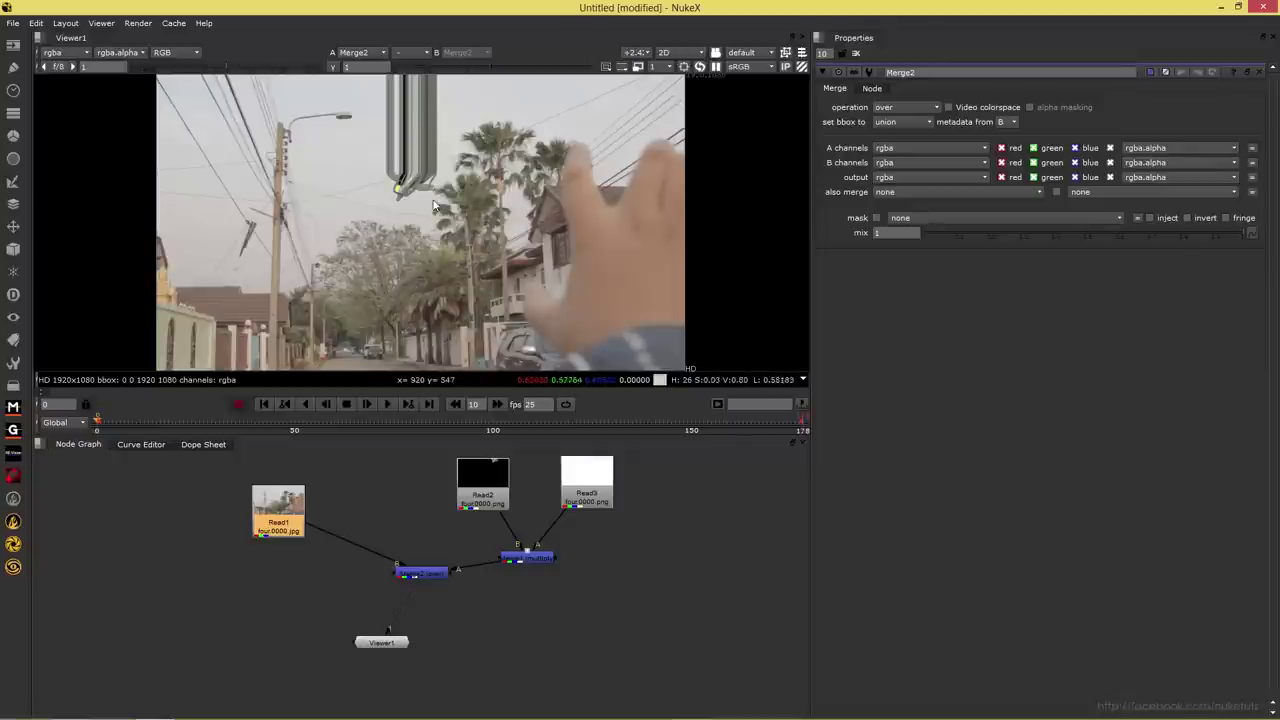
{"action": "left_click_drag", "start_coordinate": [293, 518], "coordinate": [246, 582]}
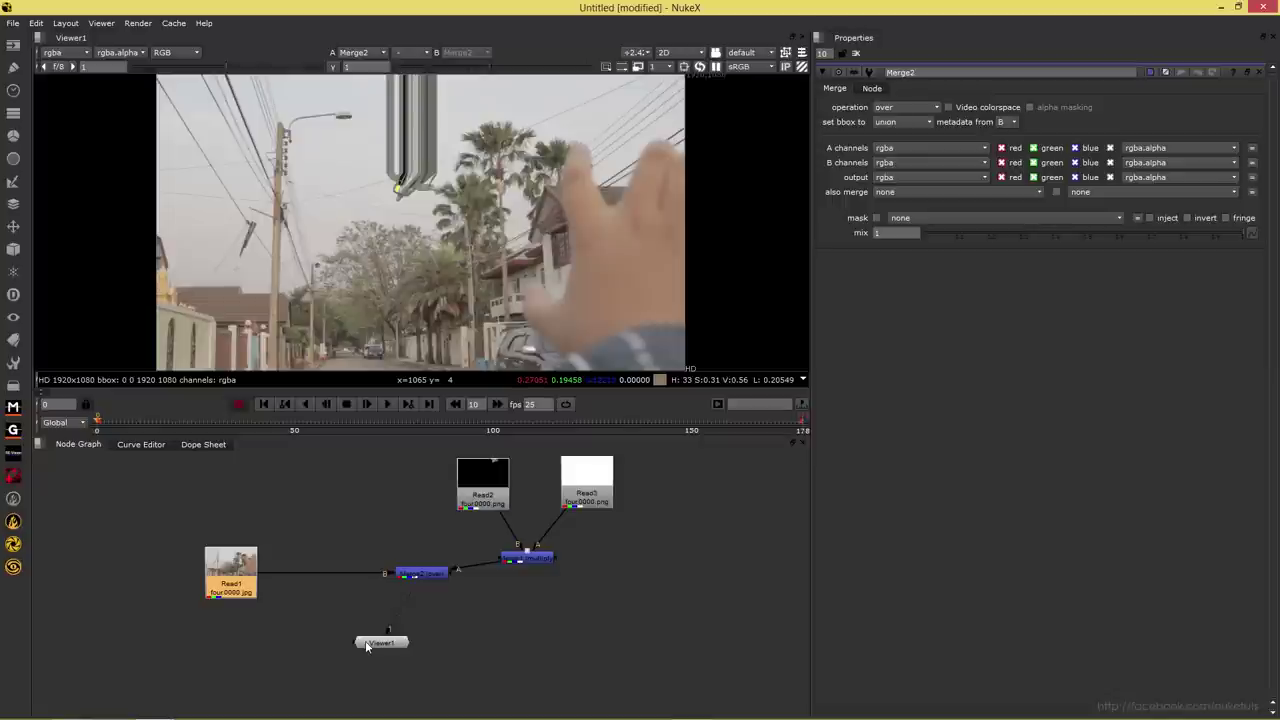
{"action": "left_click_drag", "start_coordinate": [367, 645], "coordinate": [407, 647]}
{"action": "left_click", "coordinate": [237, 578]}
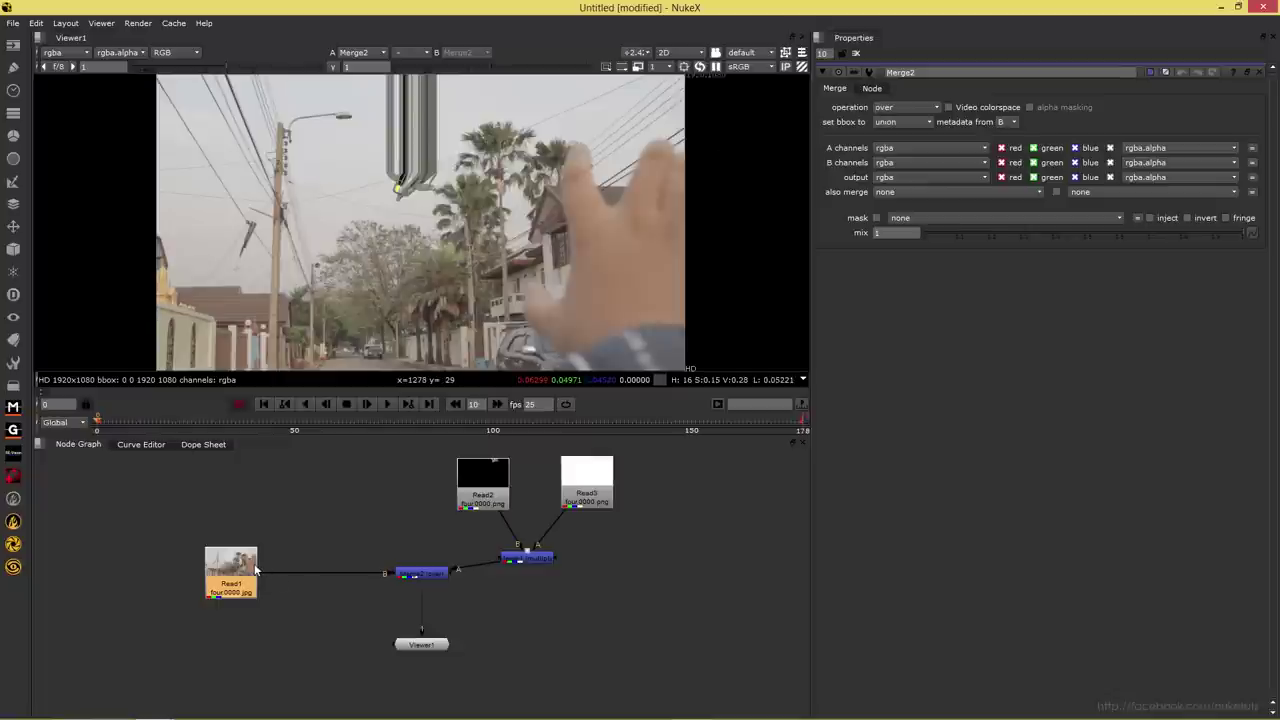
Insert a Reformat node after Read1 with the 1280x720 output format and place it between Read1 and Merge2.
{"action": "key", "text": "Tab"}
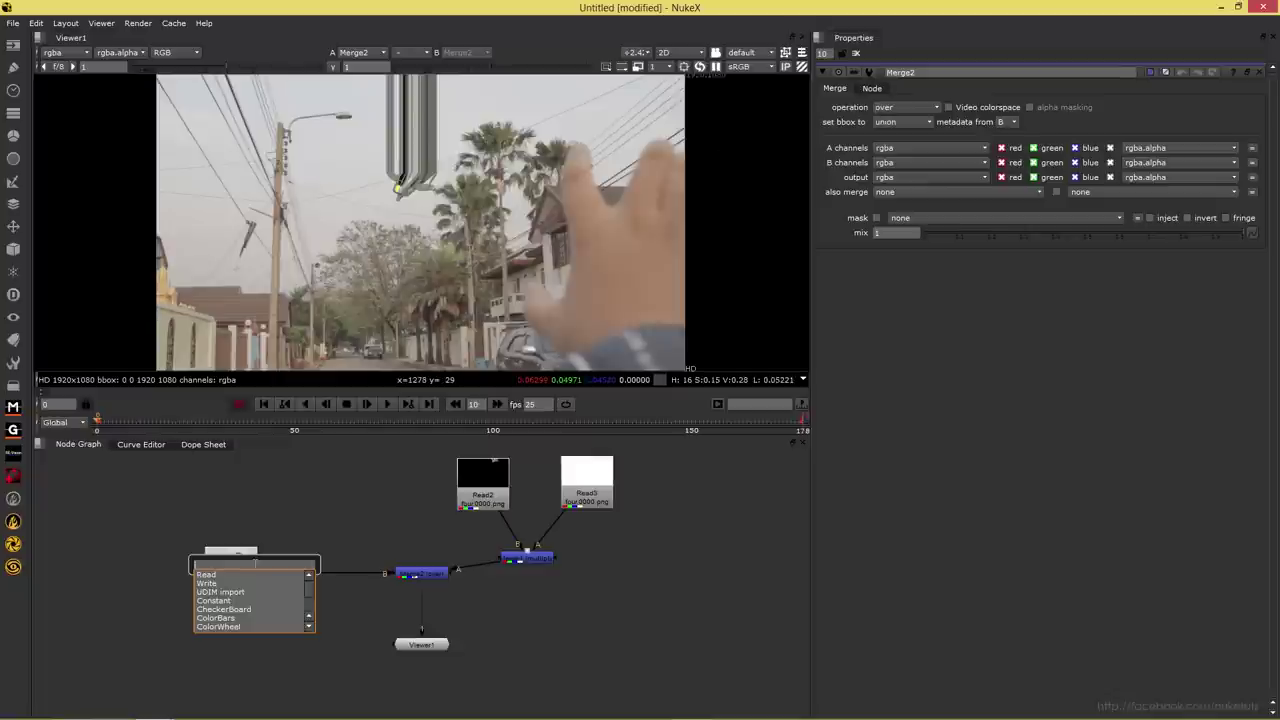
{"action": "type", "text": "refo"}
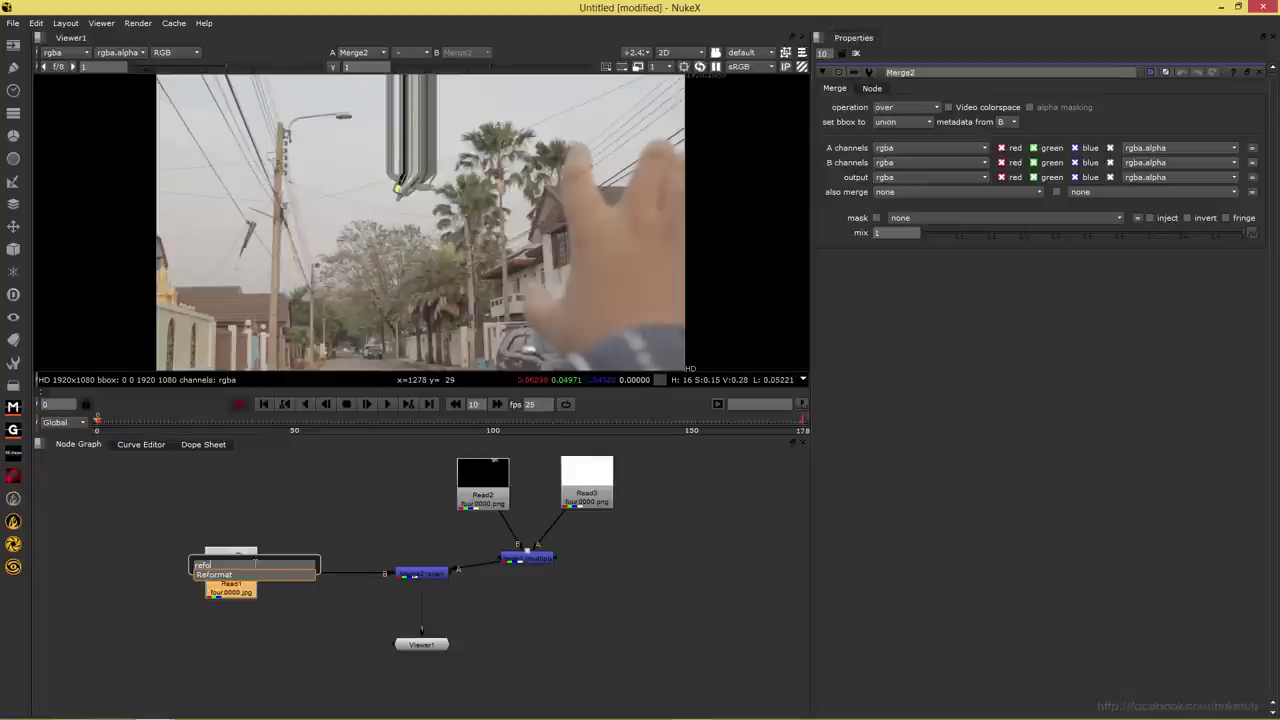
{"action": "type", "text": "r"}
{"action": "key", "text": "Down"}
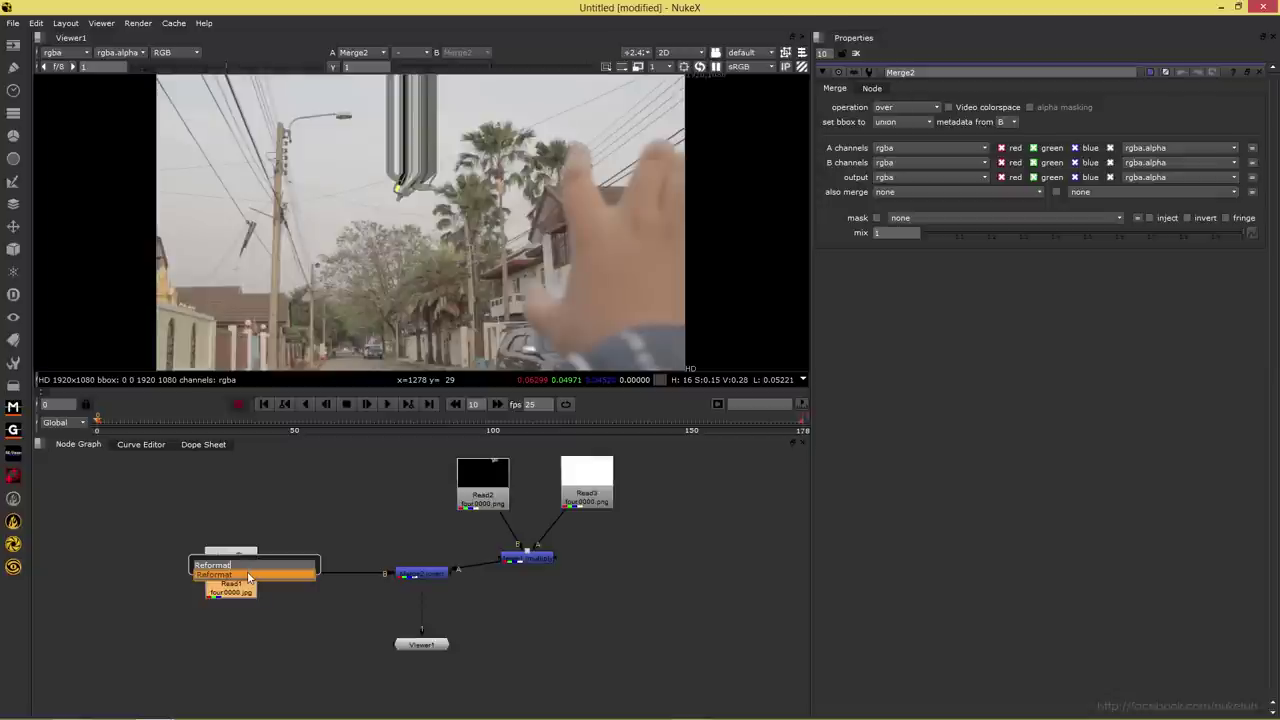
{"action": "key", "text": "Return"}
{"action": "left_click_drag", "start_coordinate": [249, 612], "coordinate": [331, 576]}
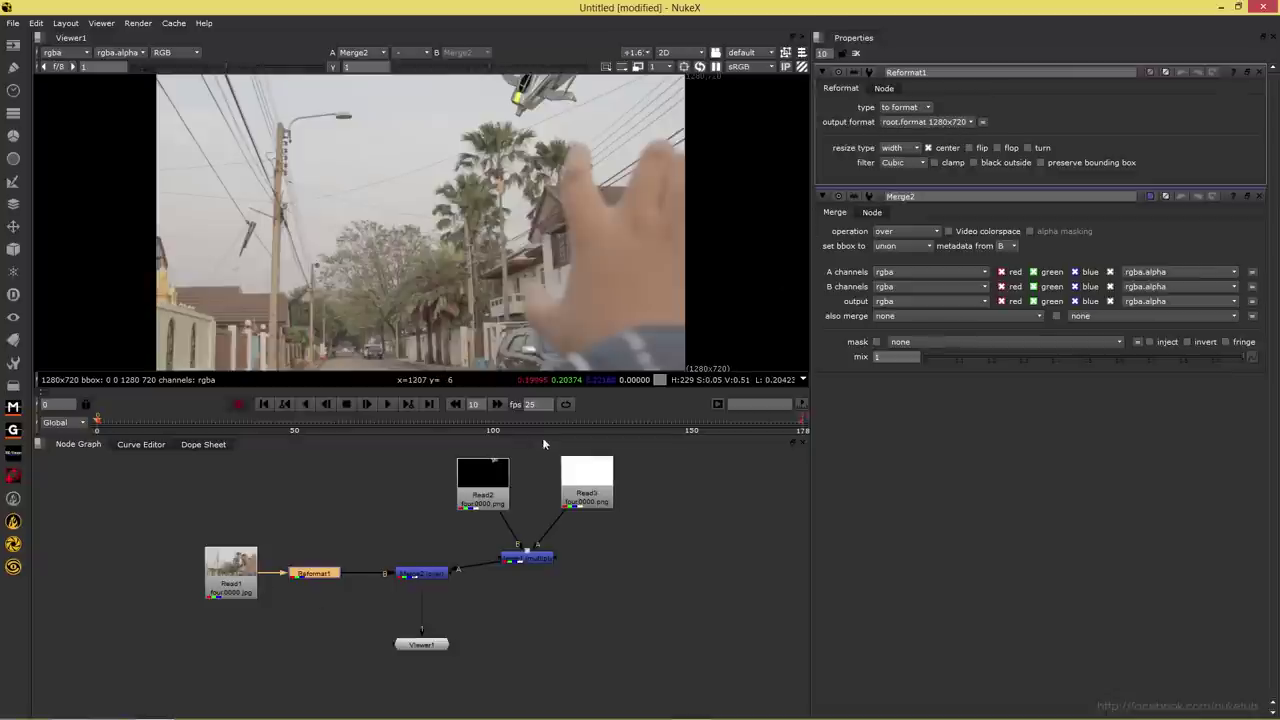
Rearrange the spaceship branch so Merge1 sits directly above Merge2, with Read2 and Read3 spread on either side above Merge1.
{"action": "left_click_drag", "start_coordinate": [517, 561], "coordinate": [520, 577]}
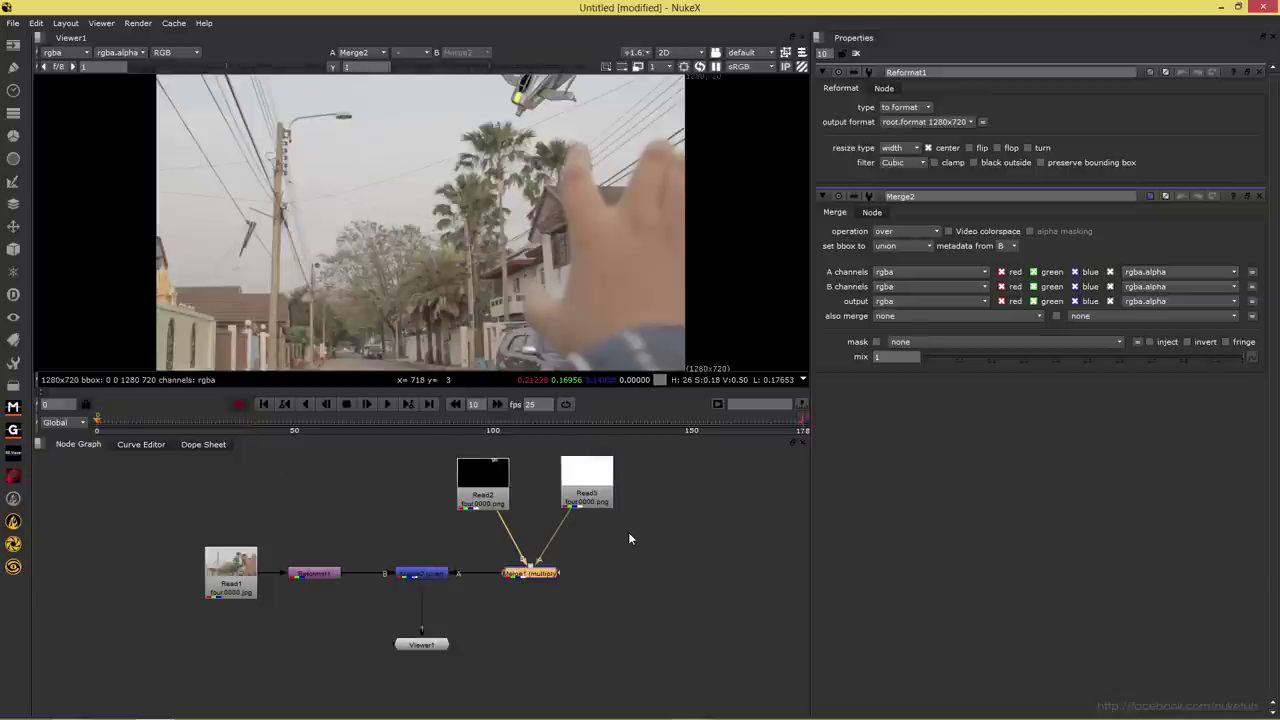
{"action": "middle_click_drag", "start_coordinate": [629, 539], "coordinate": [644, 554]}
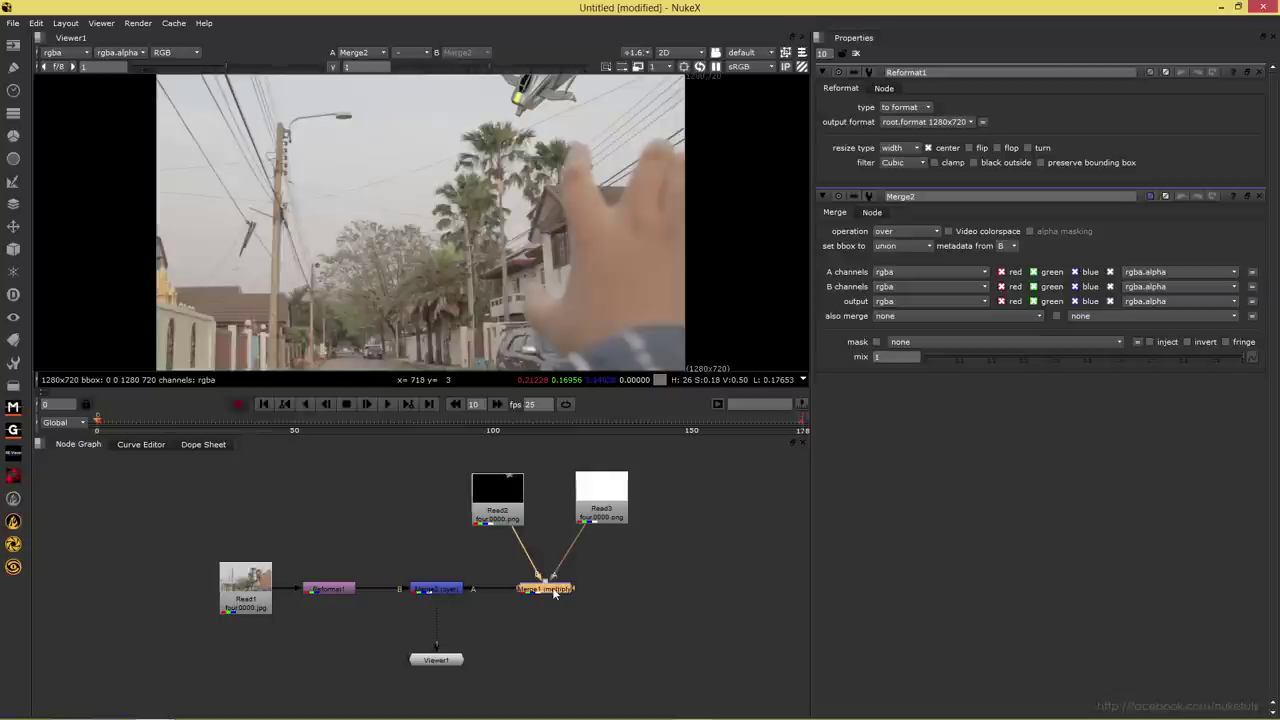
{"action": "left_click_drag", "start_coordinate": [576, 589], "coordinate": [459, 555]}
{"action": "left_click_drag", "start_coordinate": [500, 500], "coordinate": [352, 483]}
{"action": "left_click_drag", "start_coordinate": [603, 510], "coordinate": [507, 489]}
{"action": "left_click_drag", "start_coordinate": [360, 502], "coordinate": [372, 494]}
Add a RotoPaint node beside Merge2, detach it from Merge2's output, and display Merge2 in the viewer.
{"action": "left_click", "coordinate": [460, 589]}
{"action": "left_click_drag", "start_coordinate": [473, 589], "coordinate": [525, 588]}
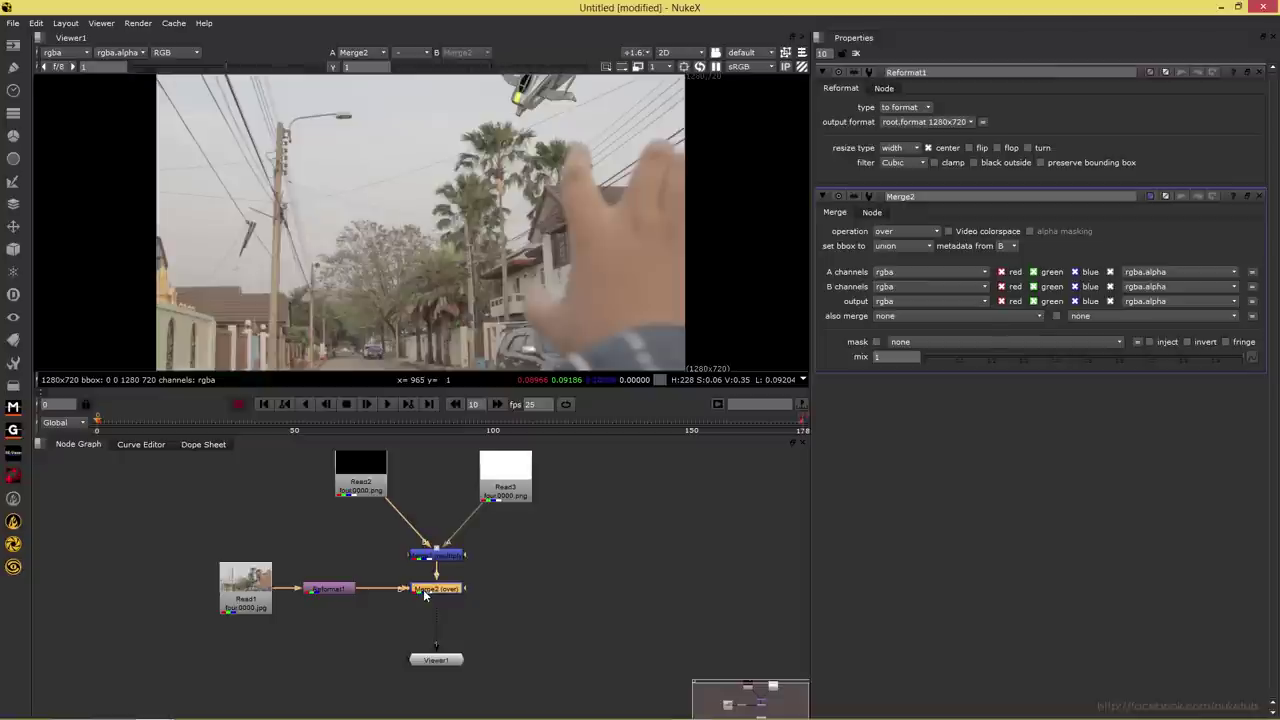
{"action": "key", "text": "p"}
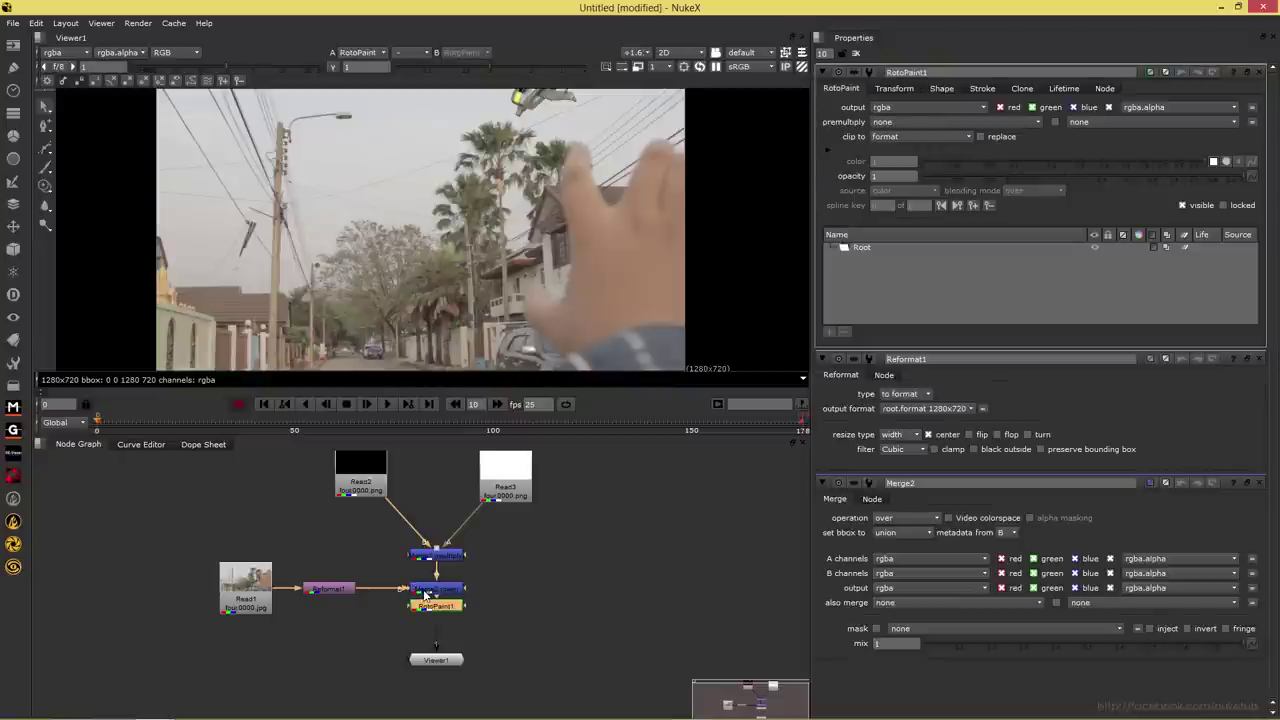
{"action": "left_click_drag", "start_coordinate": [443, 610], "coordinate": [529, 593]}
{"action": "left_click", "coordinate": [436, 594]}
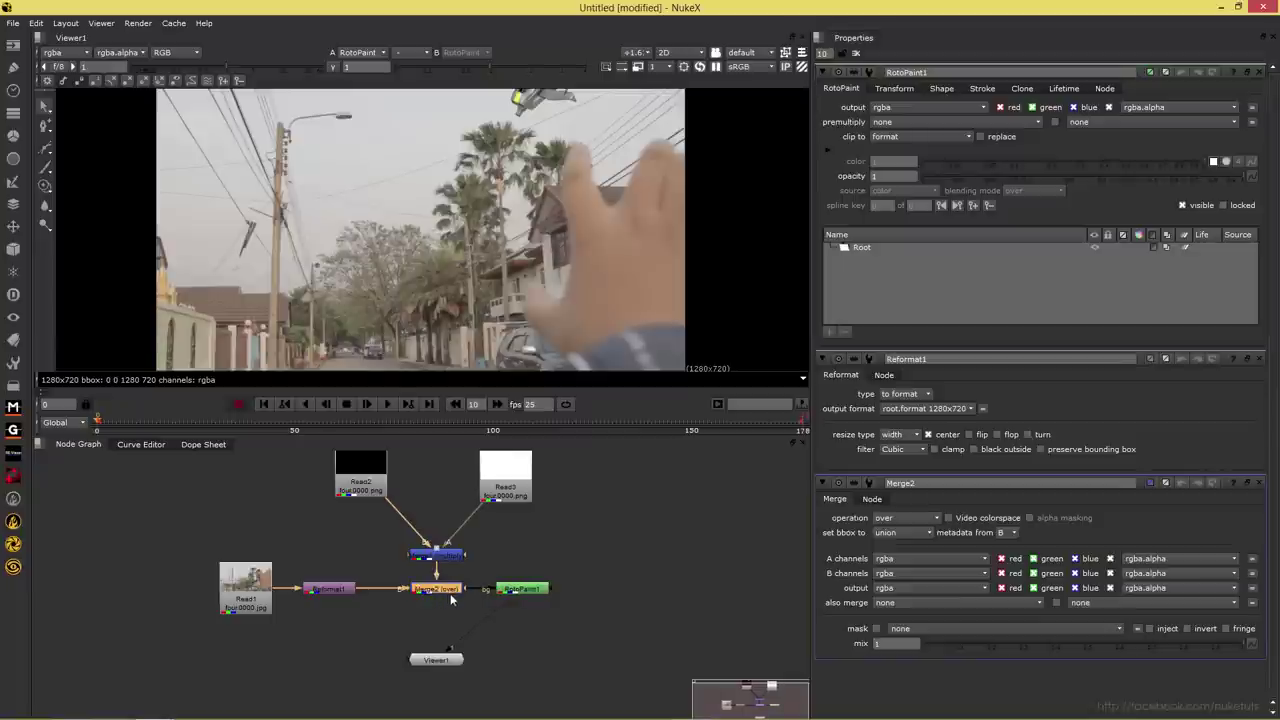
{"action": "key", "text": "1"}
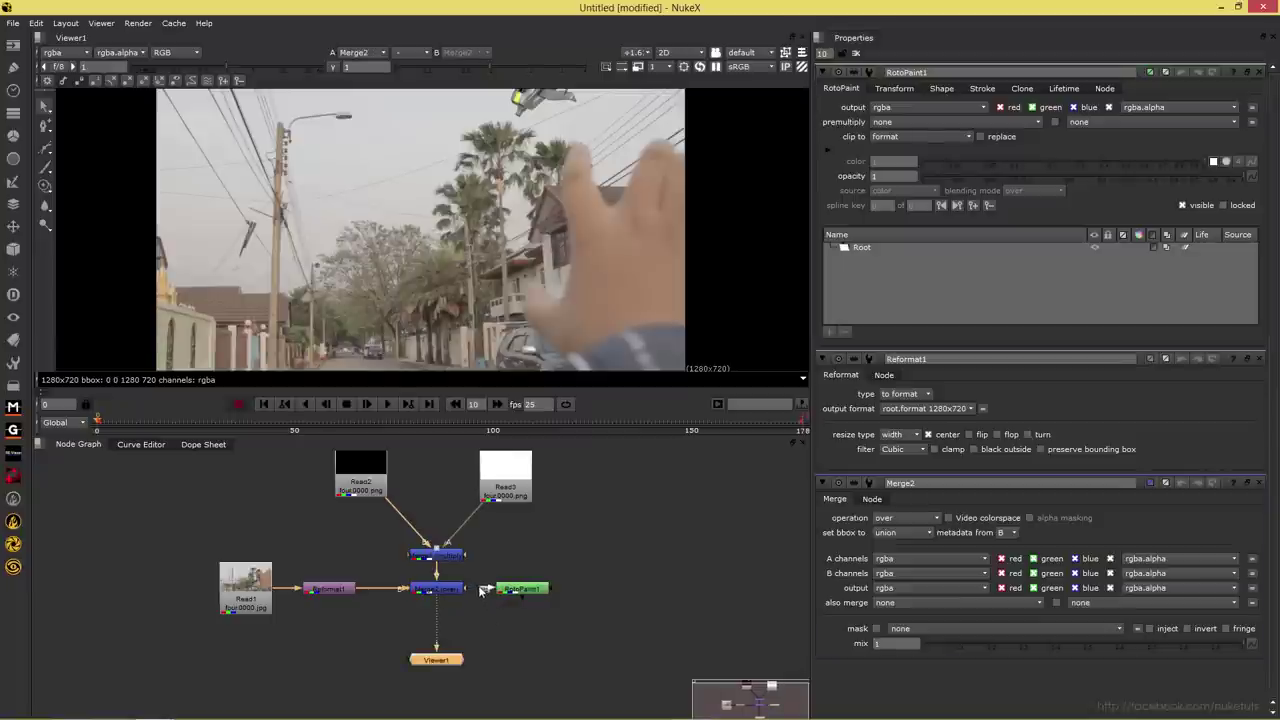
{"action": "left_click", "coordinate": [526, 590]}
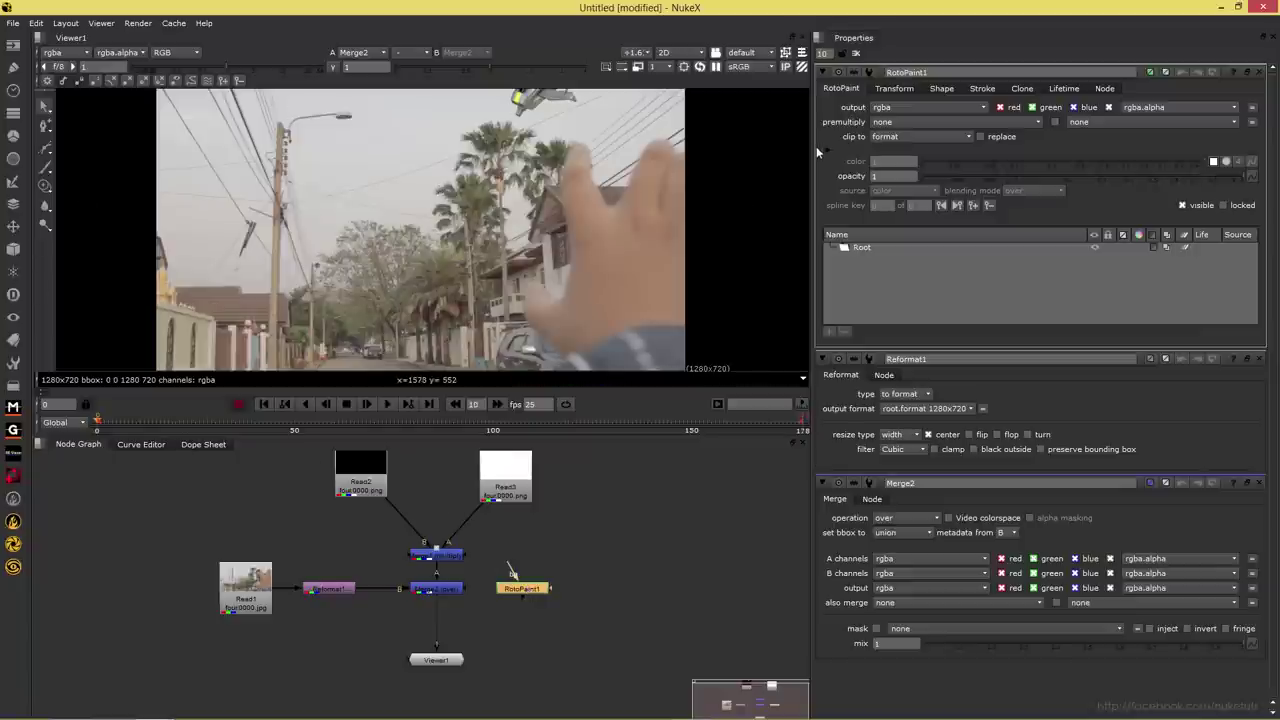
Draw a closed Bezier shape in RotoPaint1 around the spaceship's right-hand wing near the top edge of the frame.
{"action": "left_click", "coordinate": [45, 150]}
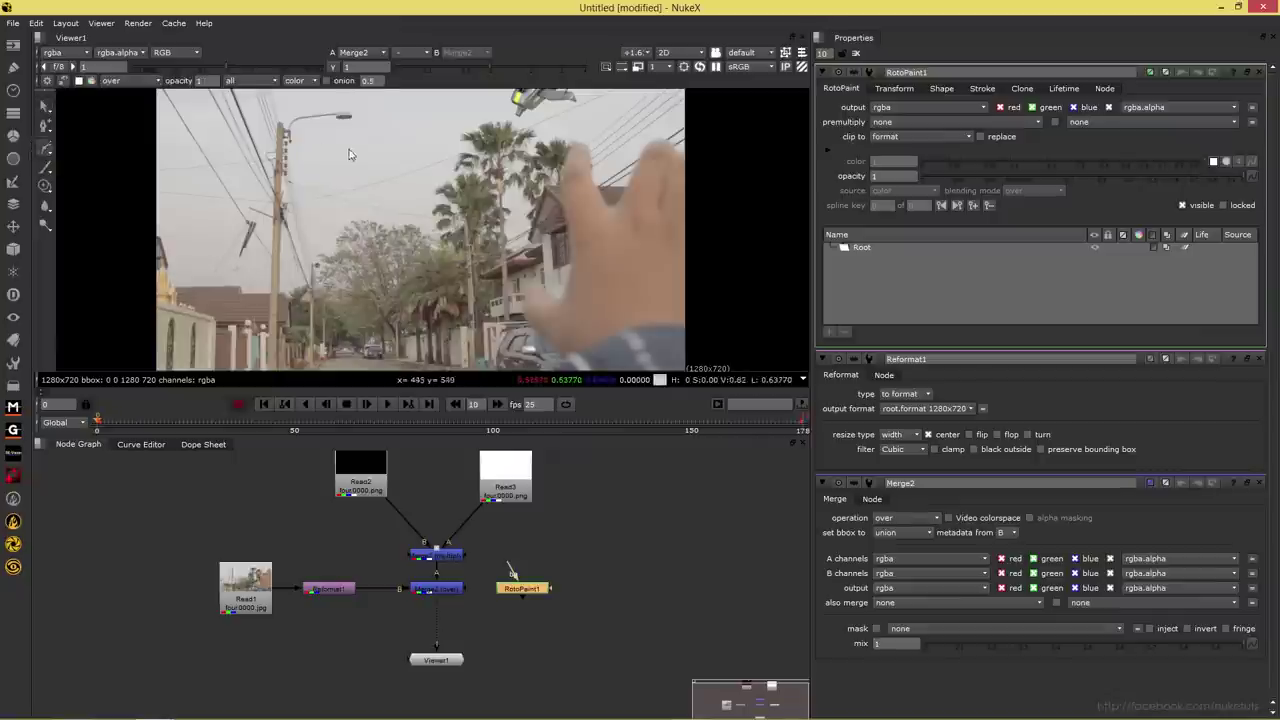
{"action": "left_click", "coordinate": [562, 108]}
{"action": "middle_click_drag", "start_coordinate": [537, 100], "coordinate": [540, 128]}
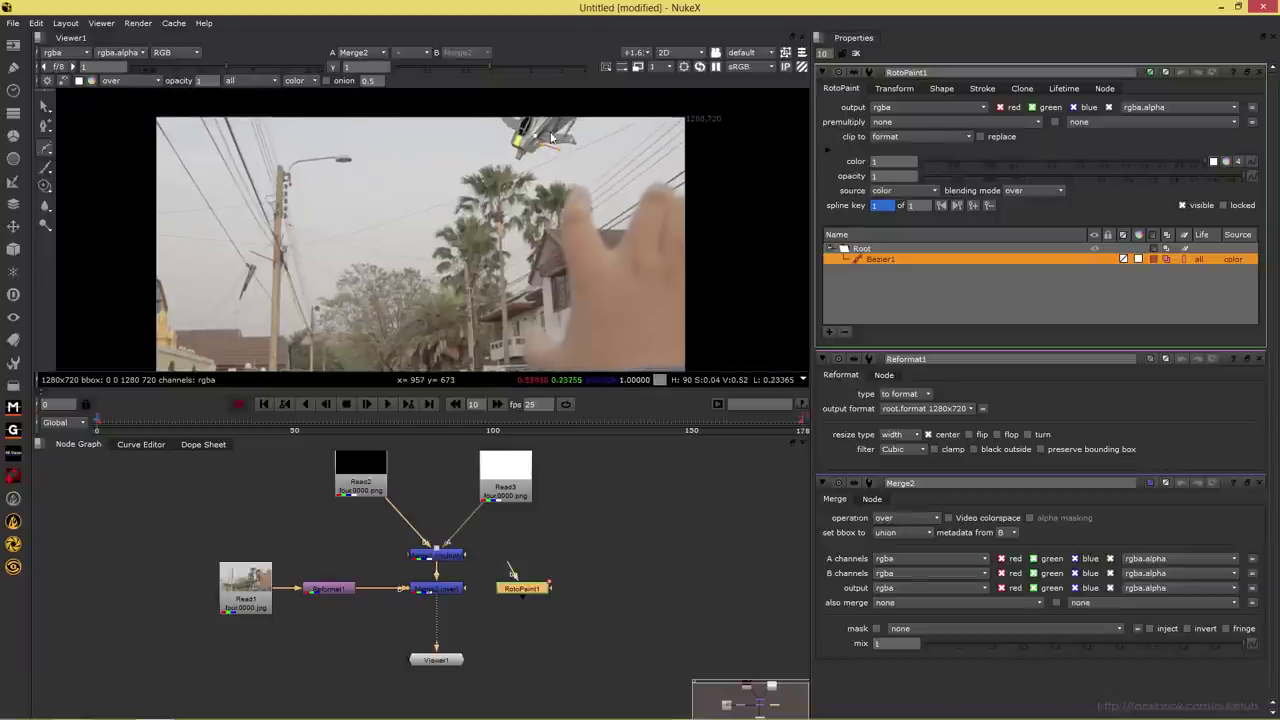
{"action": "left_click", "coordinate": [589, 119]}
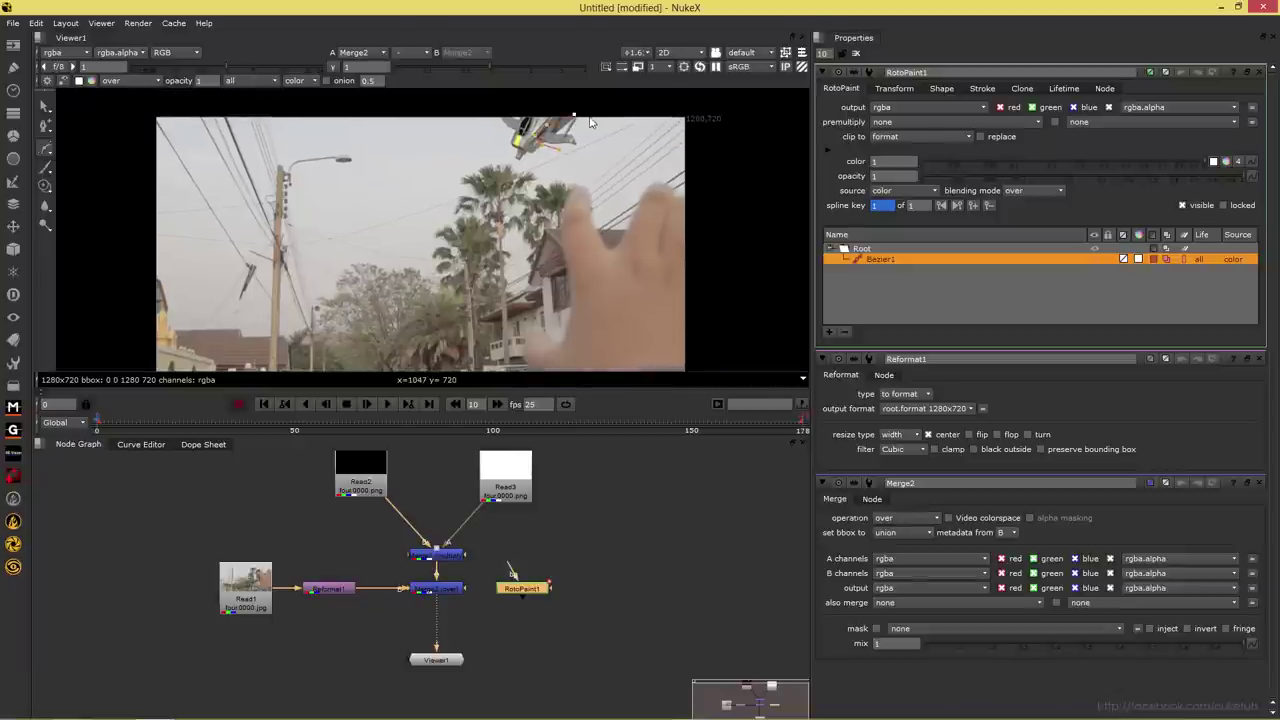
{"action": "left_click", "coordinate": [581, 151]}
{"action": "left_click", "coordinate": [562, 152]}
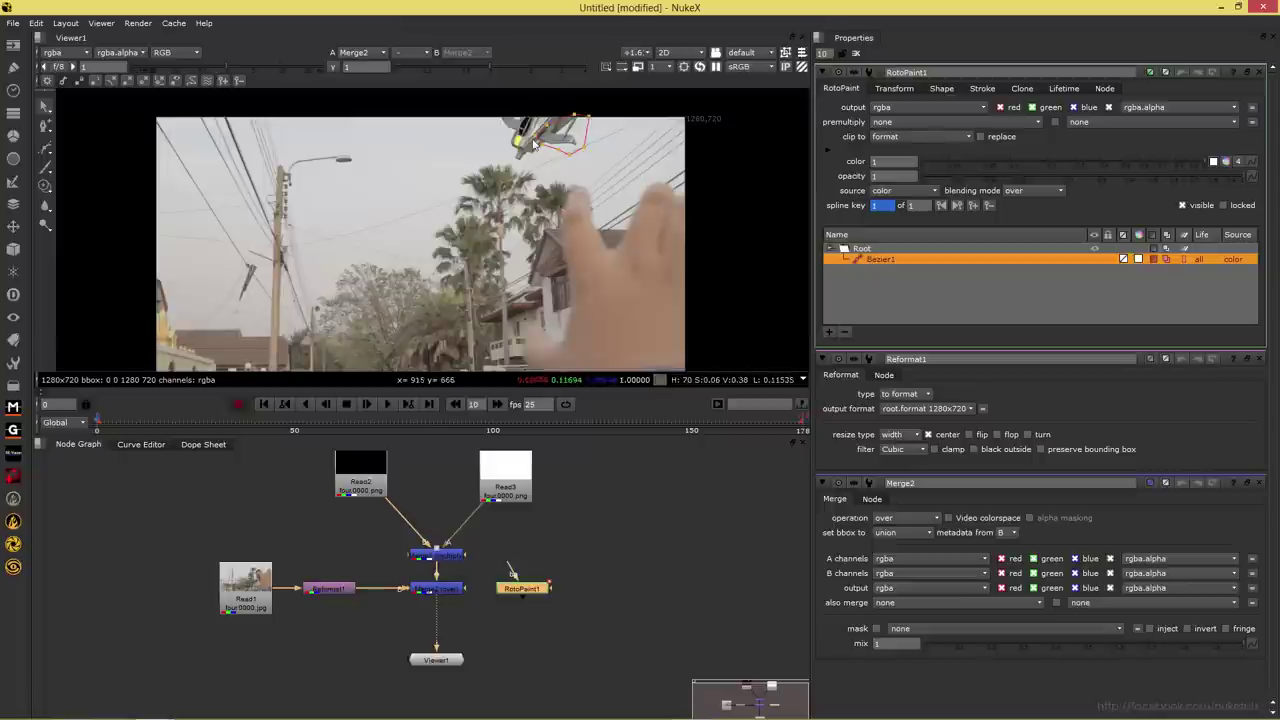
Restrict RotoPaint1's output to the alpha channel and connect the node to Merge2's mask input.
{"action": "left_click", "coordinate": [1000, 107]}
{"action": "left_click", "coordinate": [1073, 107]}
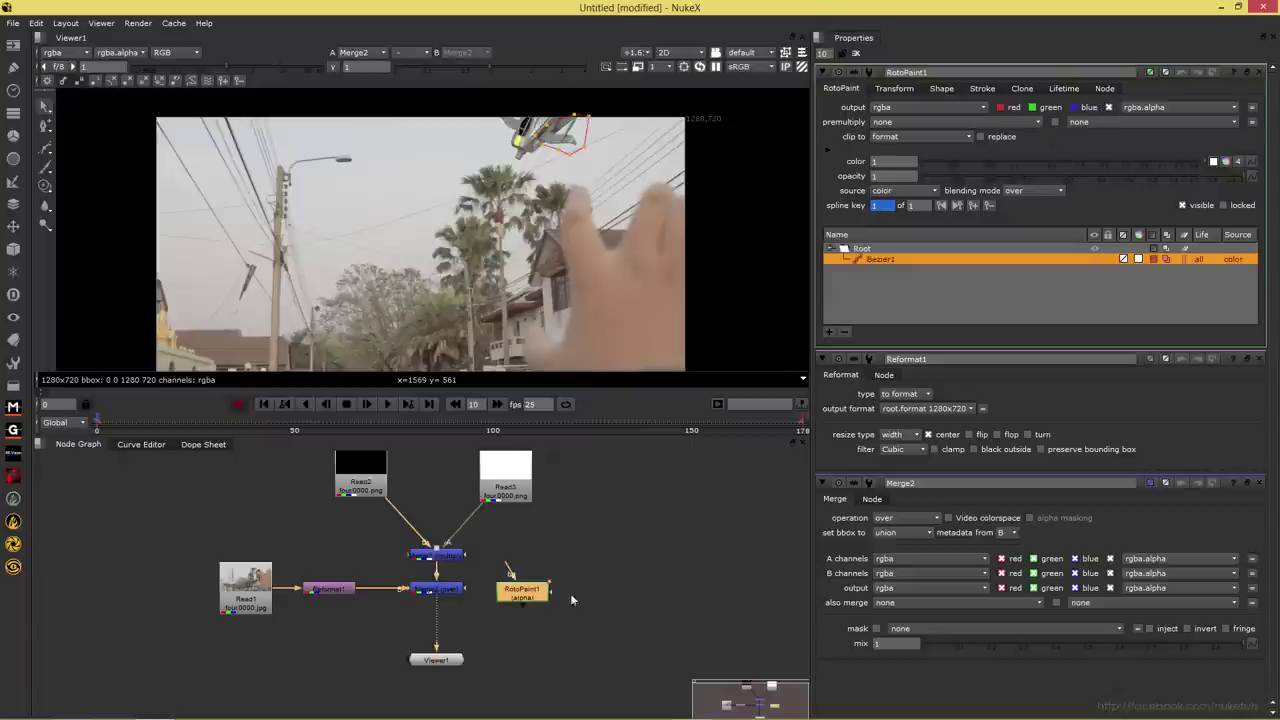
{"action": "left_click_drag", "start_coordinate": [516, 604], "coordinate": [526, 600]}
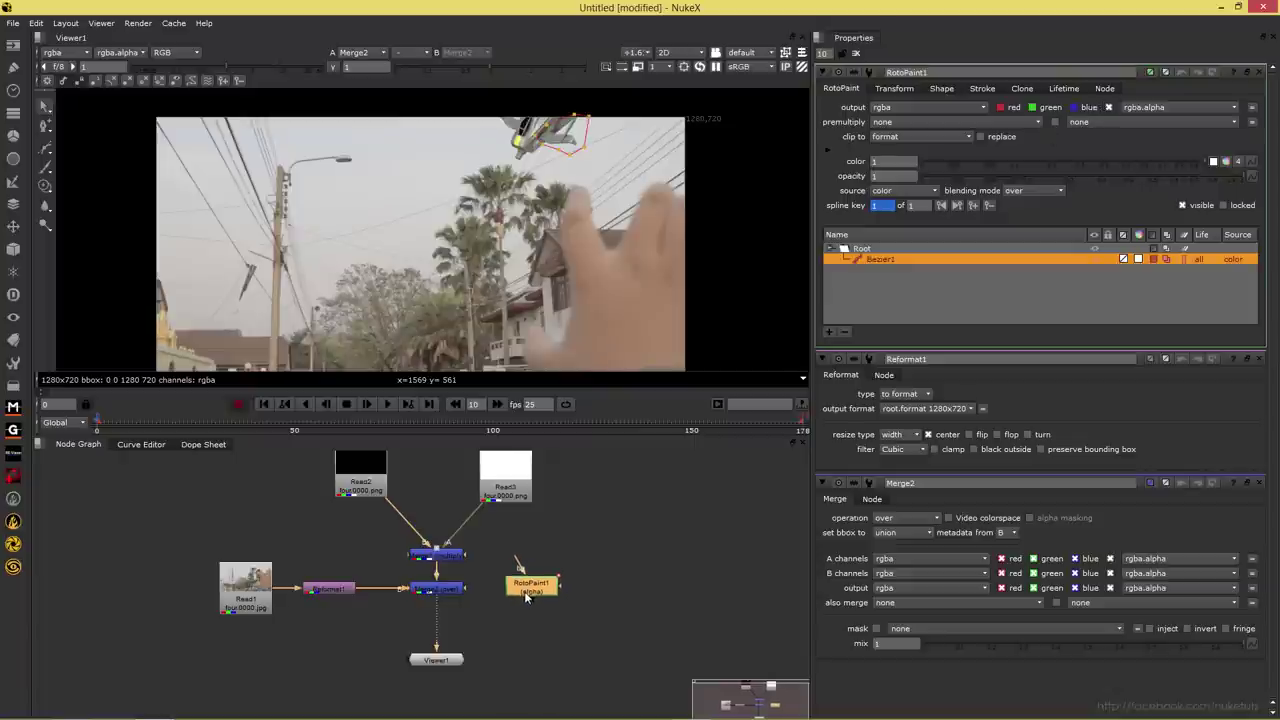
{"action": "left_click_drag", "start_coordinate": [466, 590], "coordinate": [531, 591]}
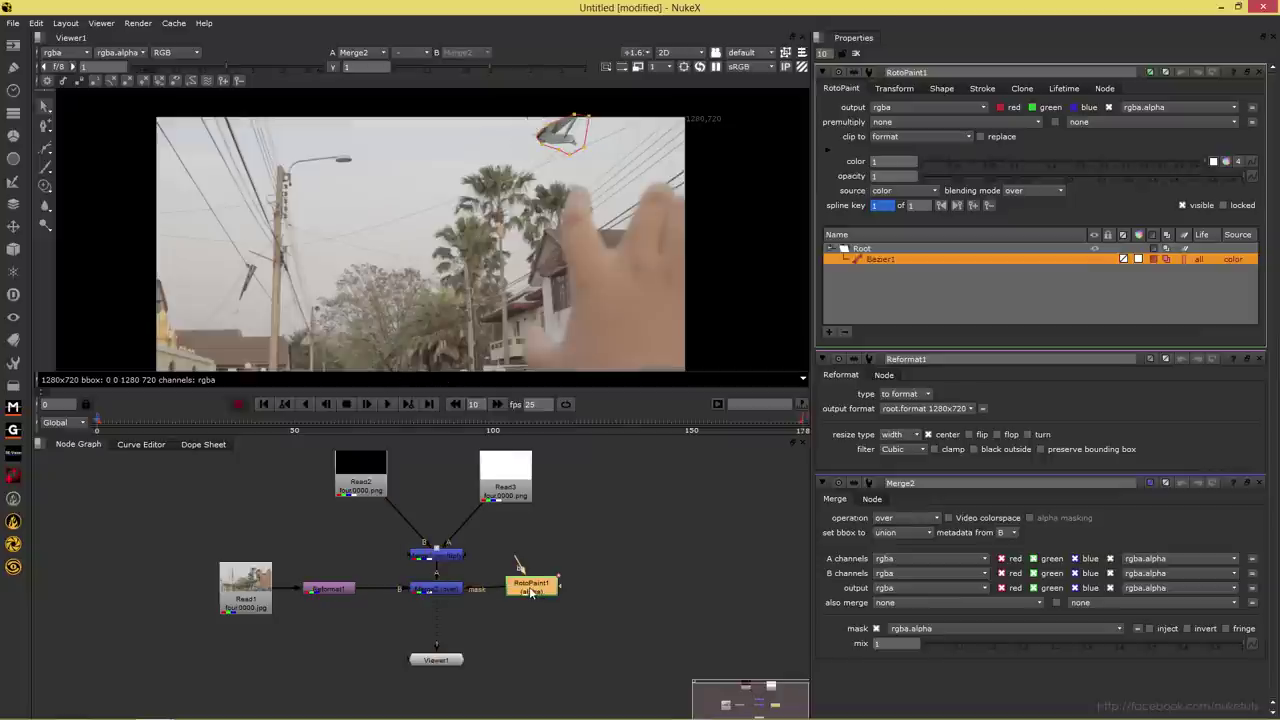
Close all open node properties, invert the mask on Merge2, and play the composite to frame 71.
{"action": "left_click", "coordinate": [856, 54]}
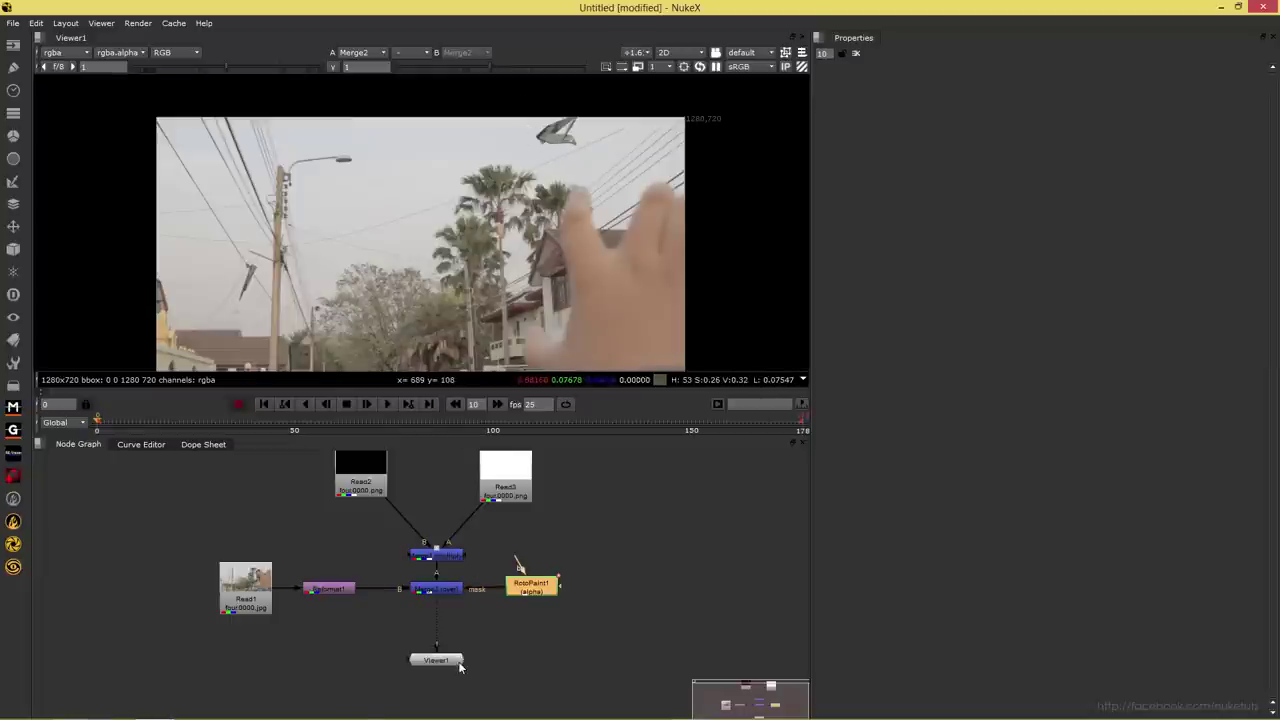
{"action": "double_click", "coordinate": [440, 590]}
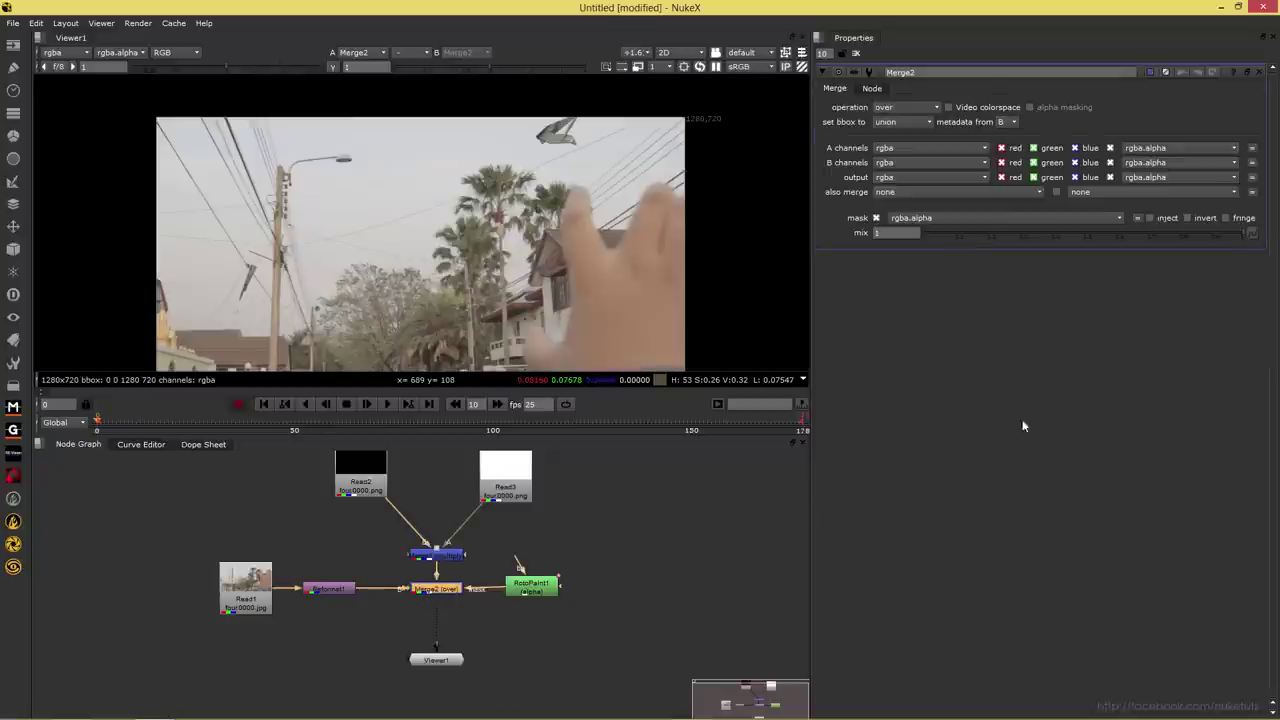
{"action": "left_click", "coordinate": [1190, 218]}
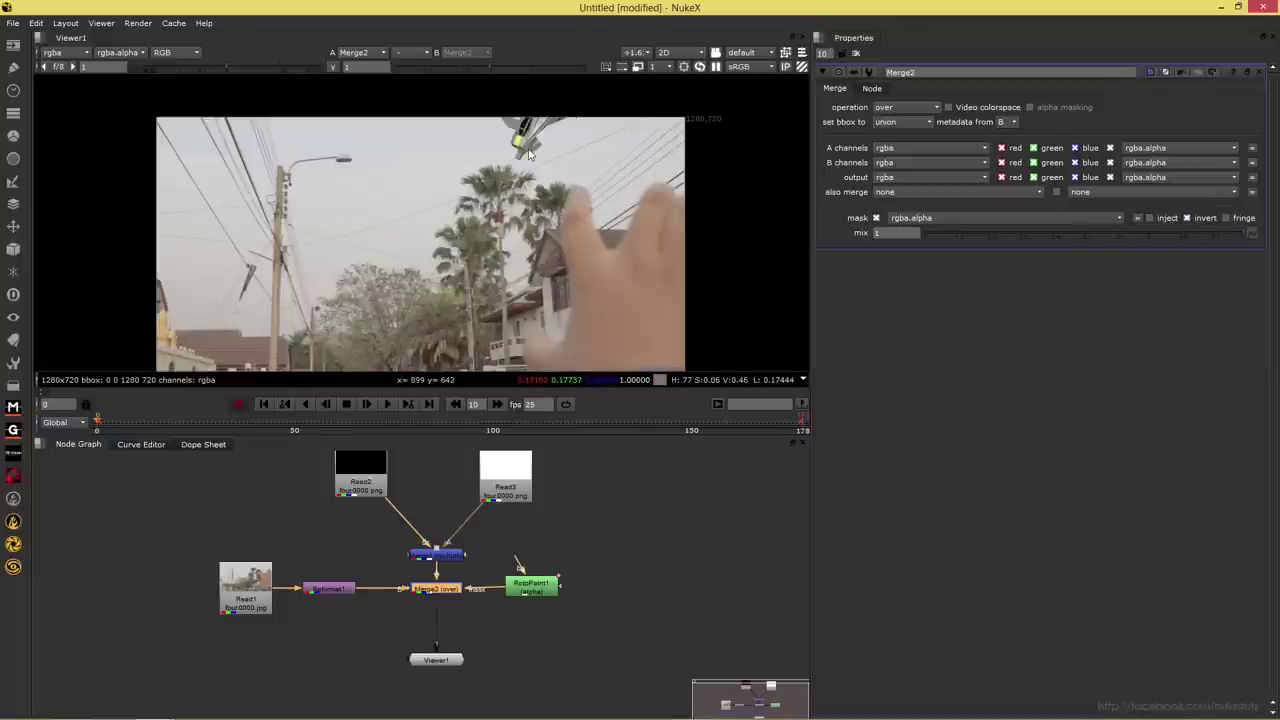
{"action": "left_click", "coordinate": [387, 406]}
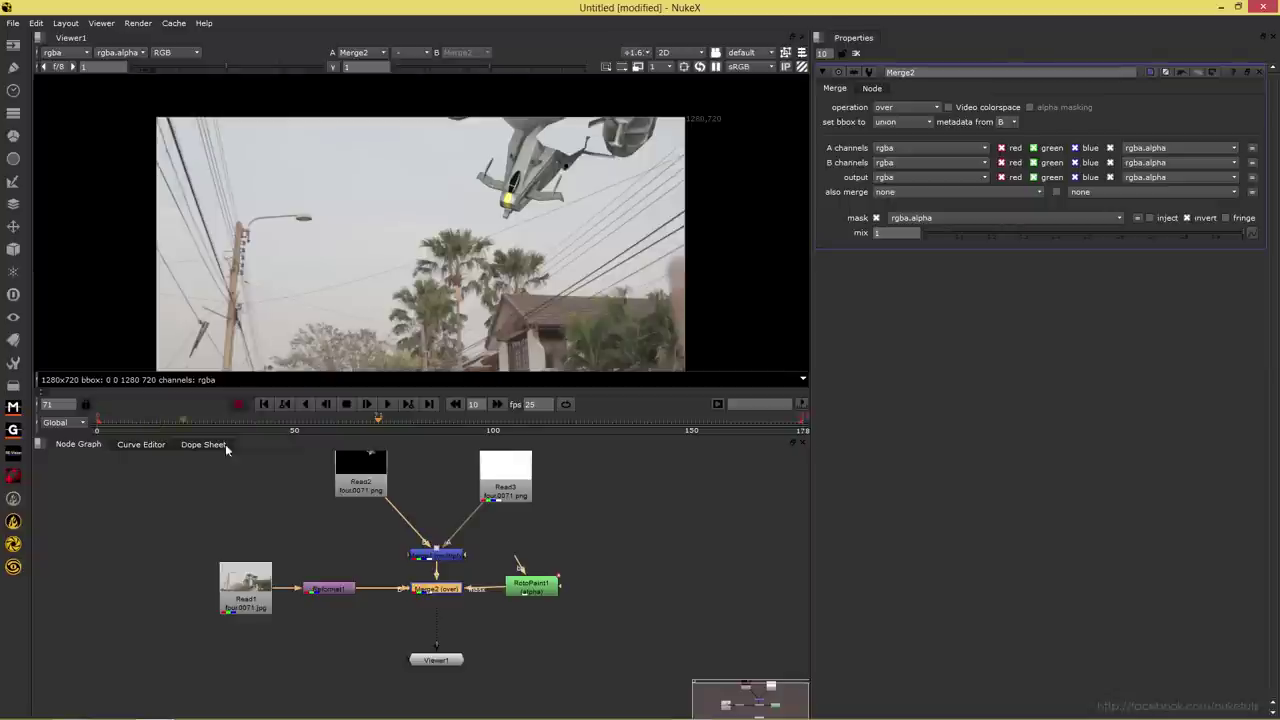
Move RotoPaint1 slightly farther away from Merge2.
{"action": "left_click", "coordinate": [531, 592]}
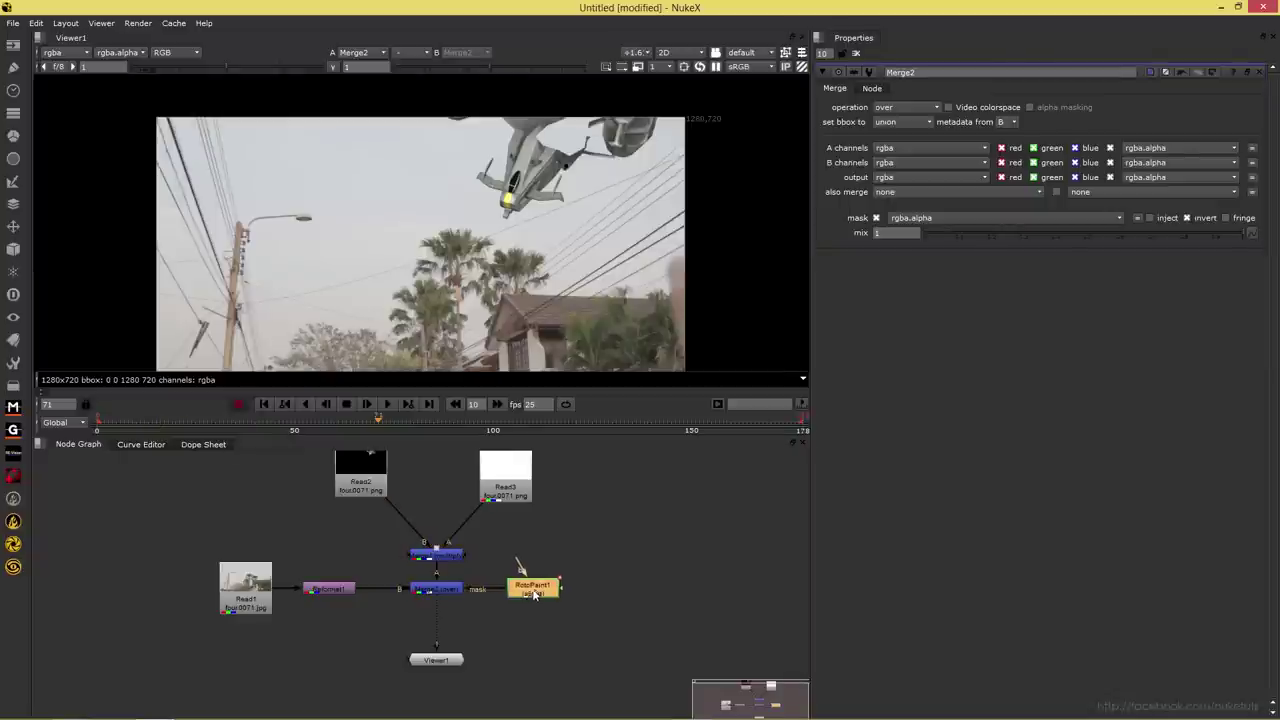
{"action": "left_click_drag", "start_coordinate": [532, 594], "coordinate": [548, 595]}
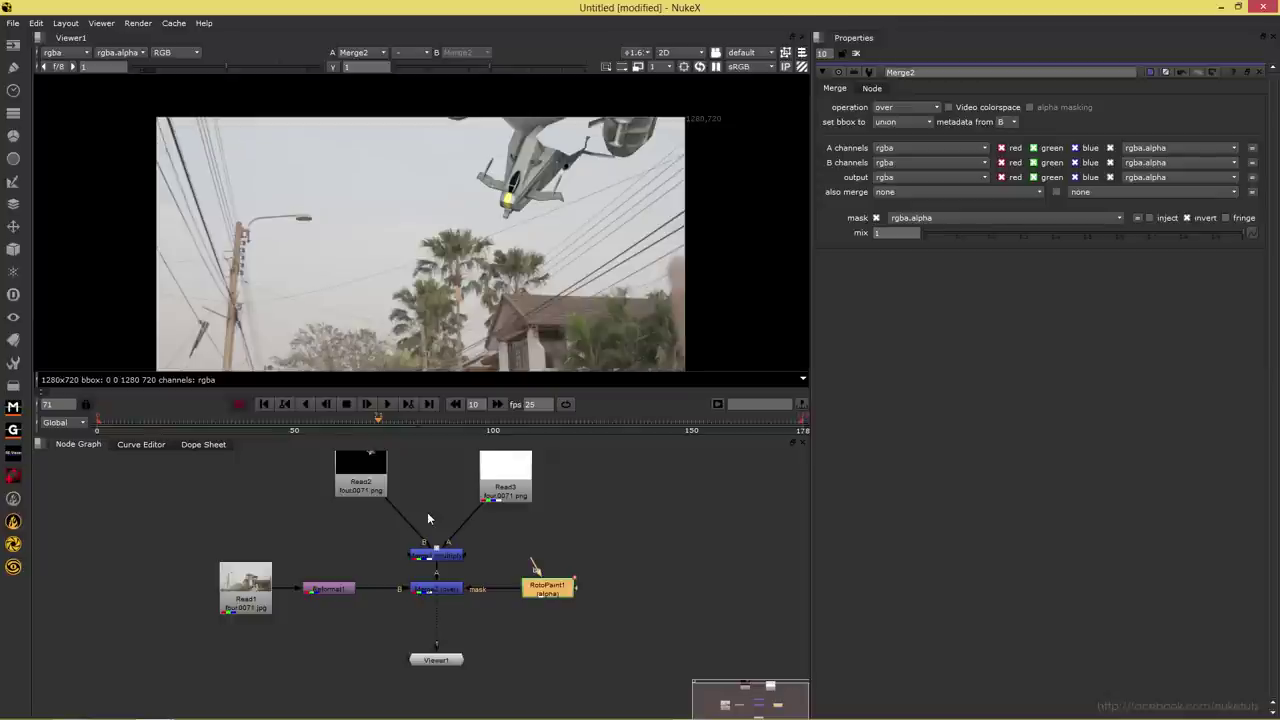
{"action": "middle_click_drag", "start_coordinate": [480, 525], "coordinate": [504, 552]}
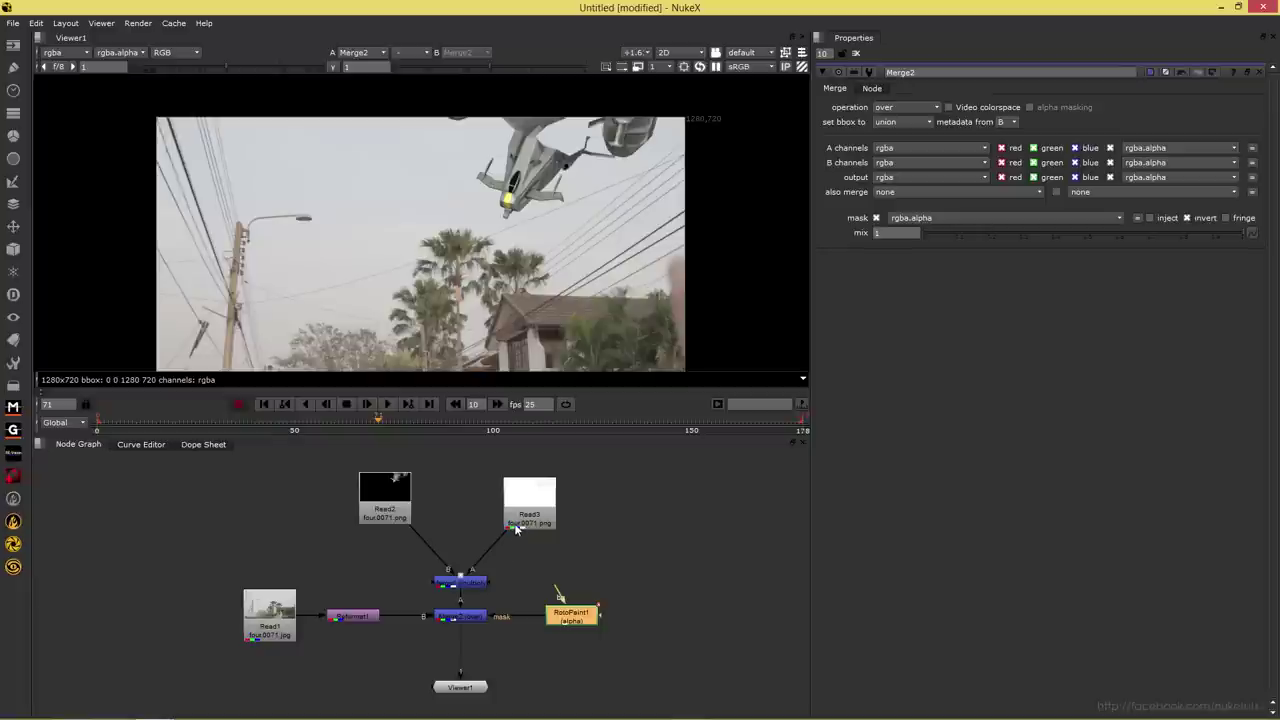
Display the program's version information and close it again.
{"action": "left_click", "coordinate": [203, 23]}
{"action": "left_click", "coordinate": [234, 135]}
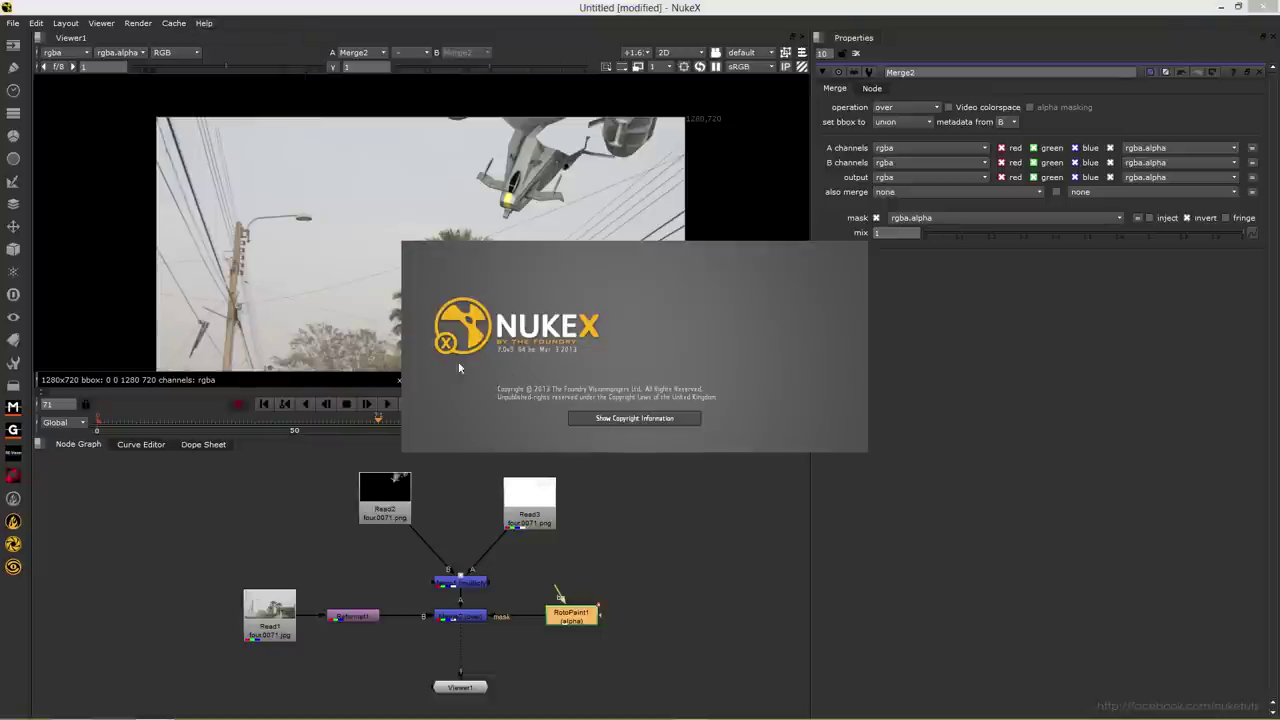
{"action": "left_click", "coordinate": [636, 462]}
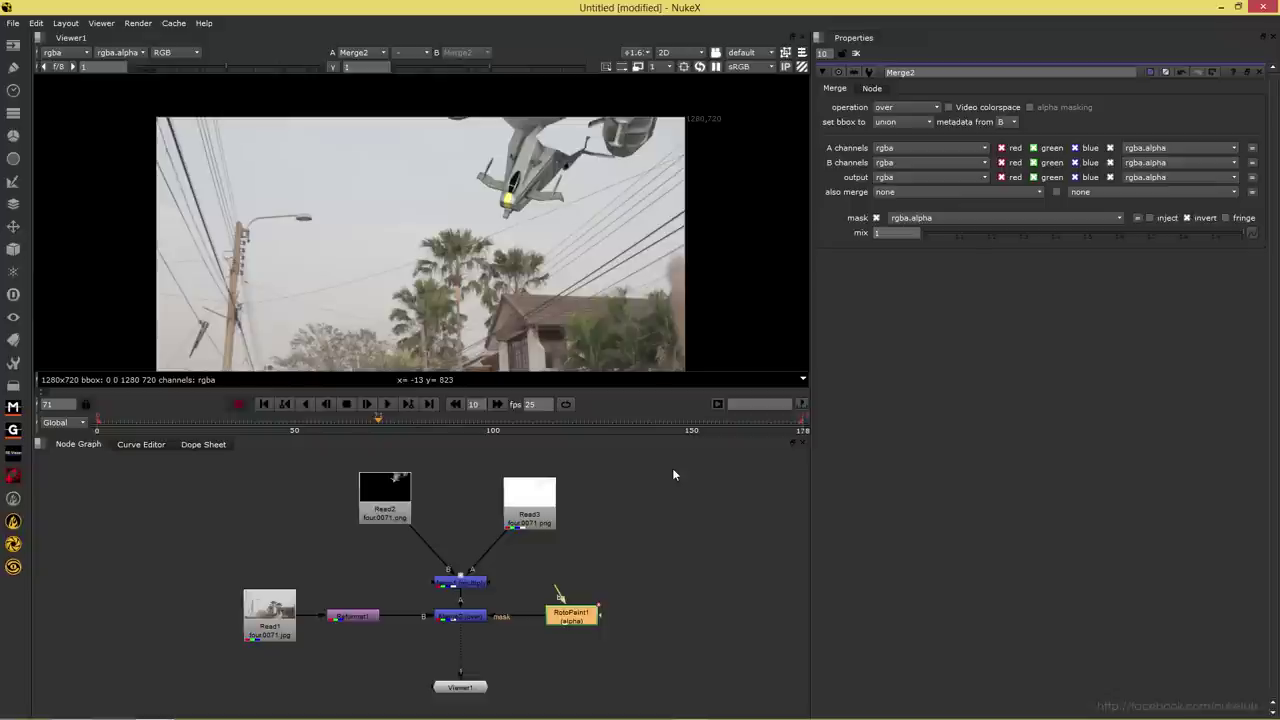